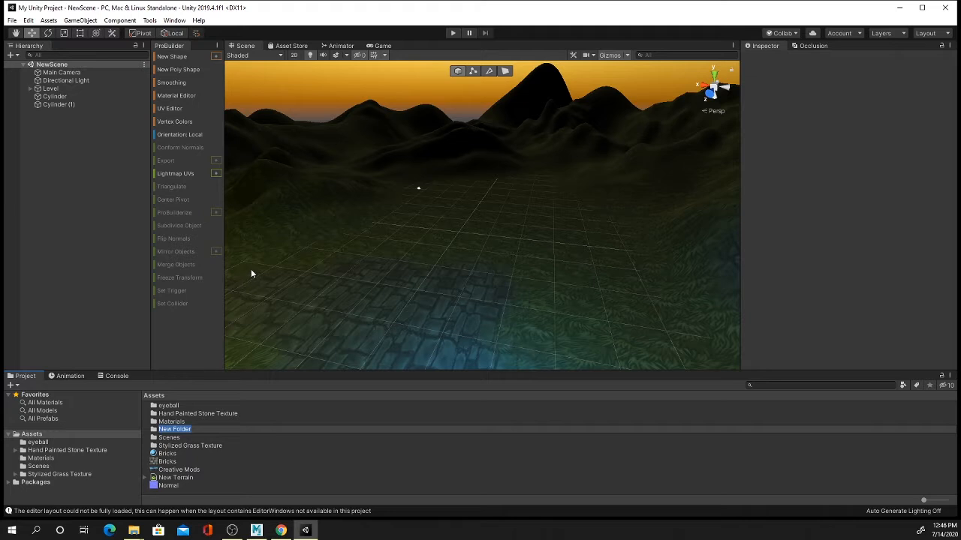
Step: Name the new folder in Assets SkullBricks and open it
type("SkullBricks")
key("Return")
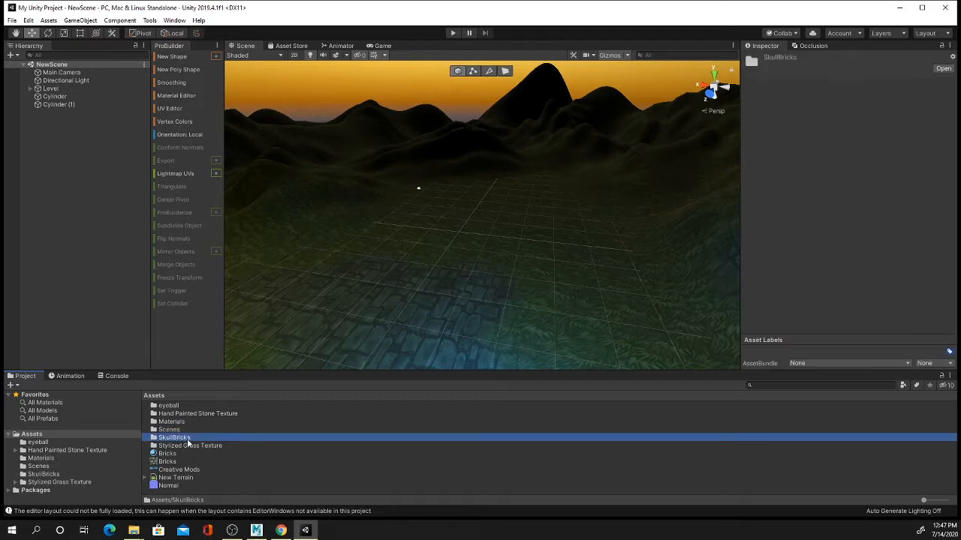
double_click(154, 439)
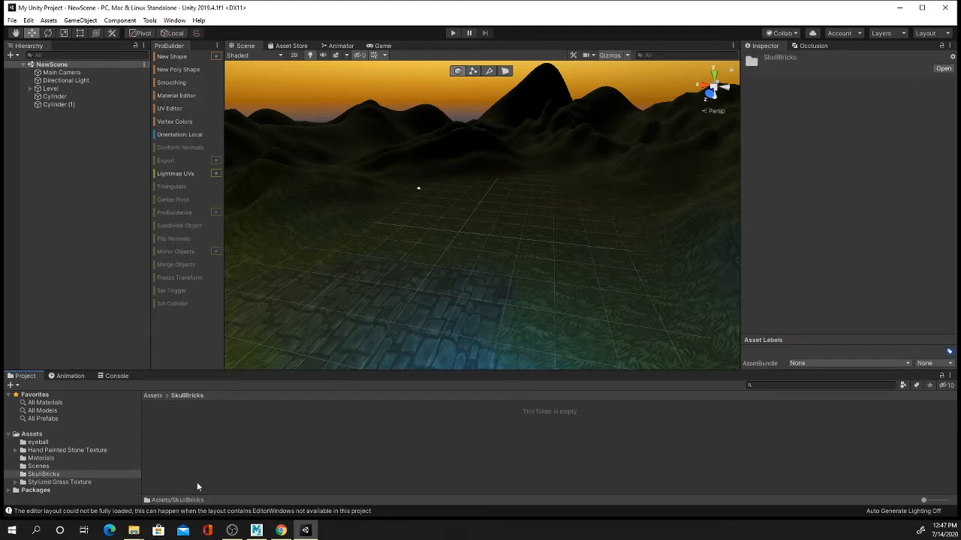
Step: Import skull_texture, skull_texture_Emiss and skull_texture_NRM from the MAPMUDBOX folder into SkullBricks, and close the MAPMUDBOX window
mouse_move(134, 531)
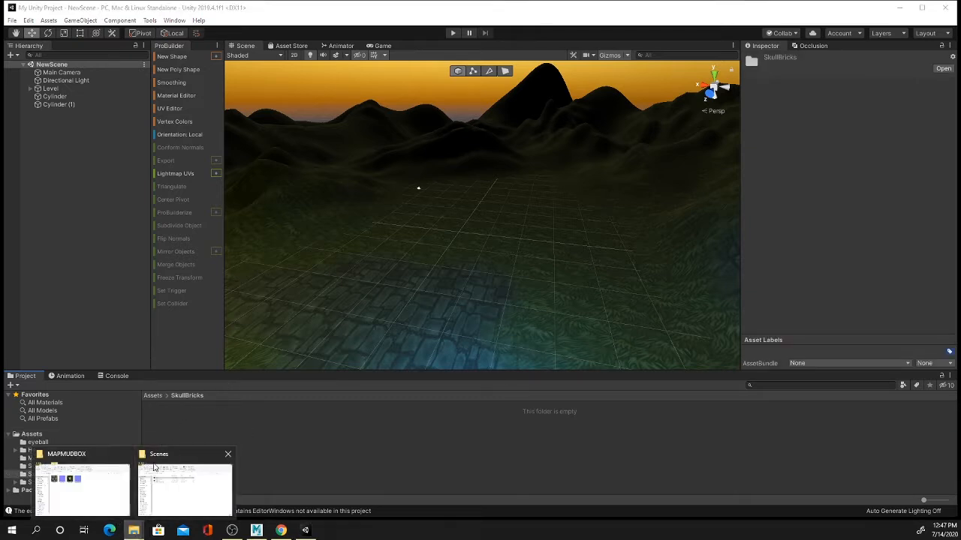
left_click(72, 470)
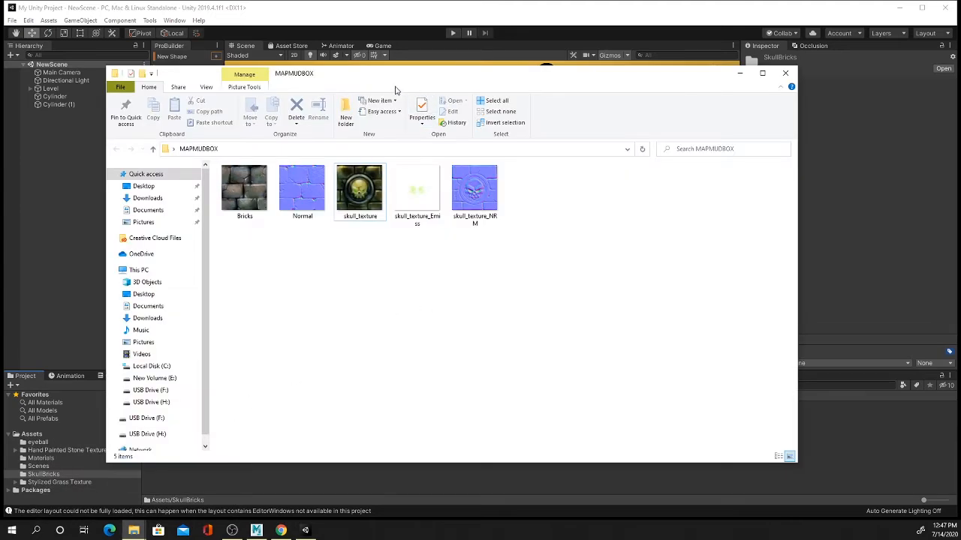
left_click_drag(368, 75, 746, 124)
left_click_drag(910, 314, 188, 454)
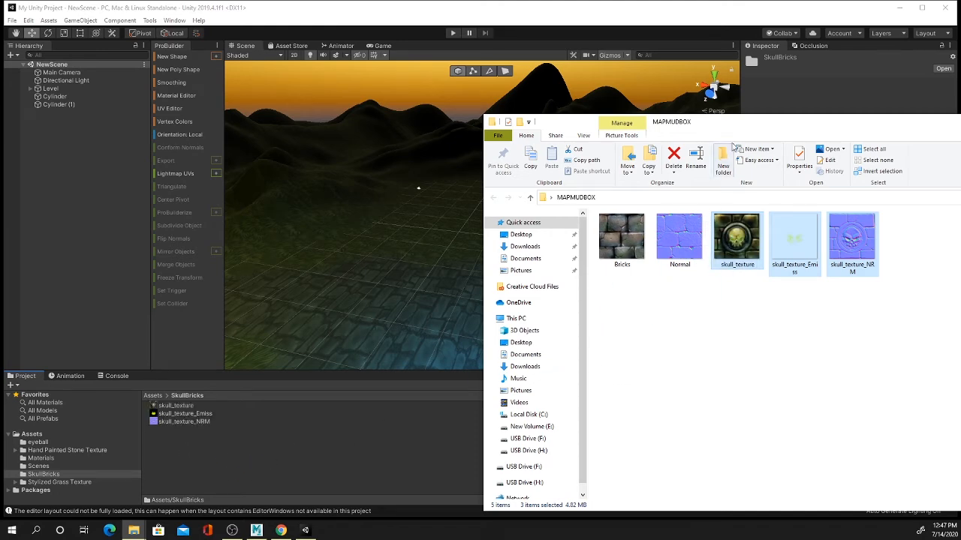
left_click_drag(734, 125, 380, 193)
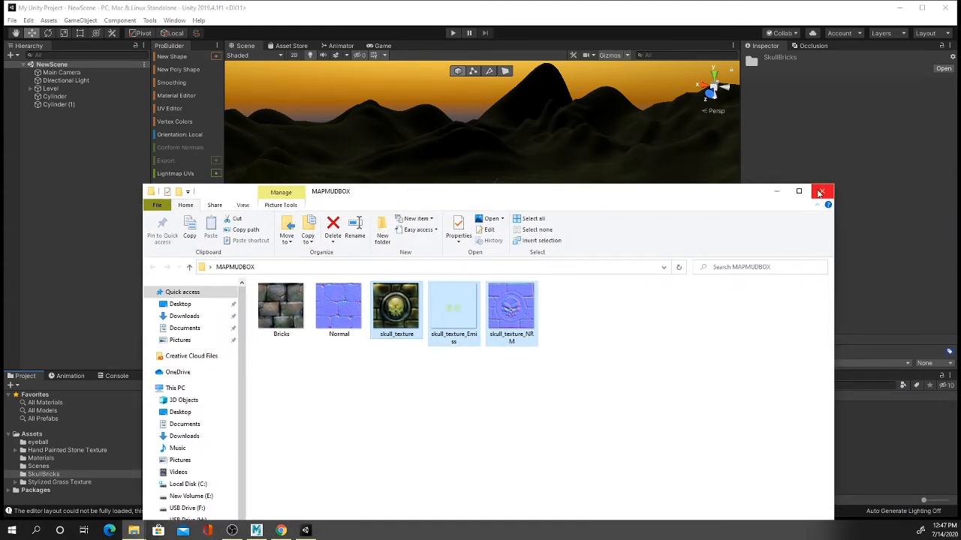
left_click(822, 191)
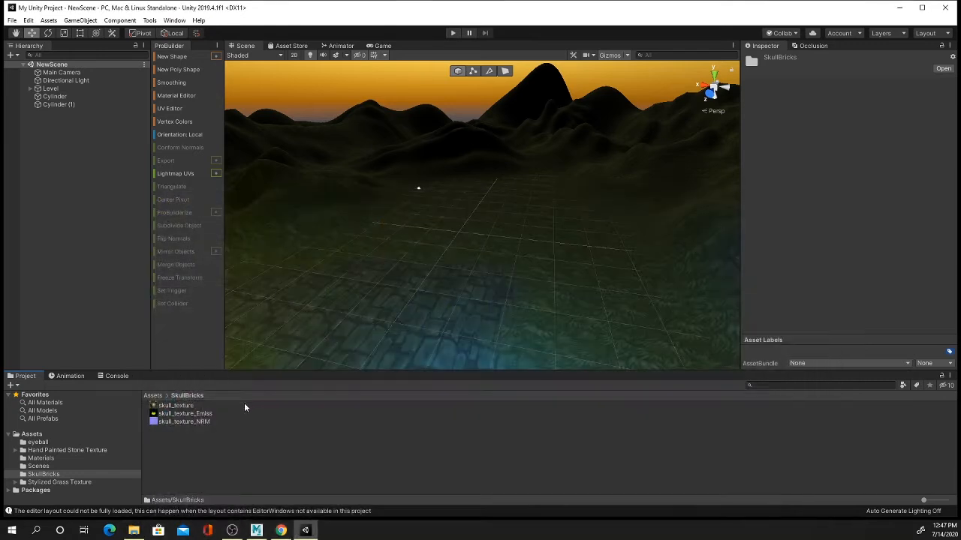
Step: Enable Alpha Is Transparency for skull_texture_Emiss, keeping the Default texture type, and apply the import settings
left_click(197, 417)
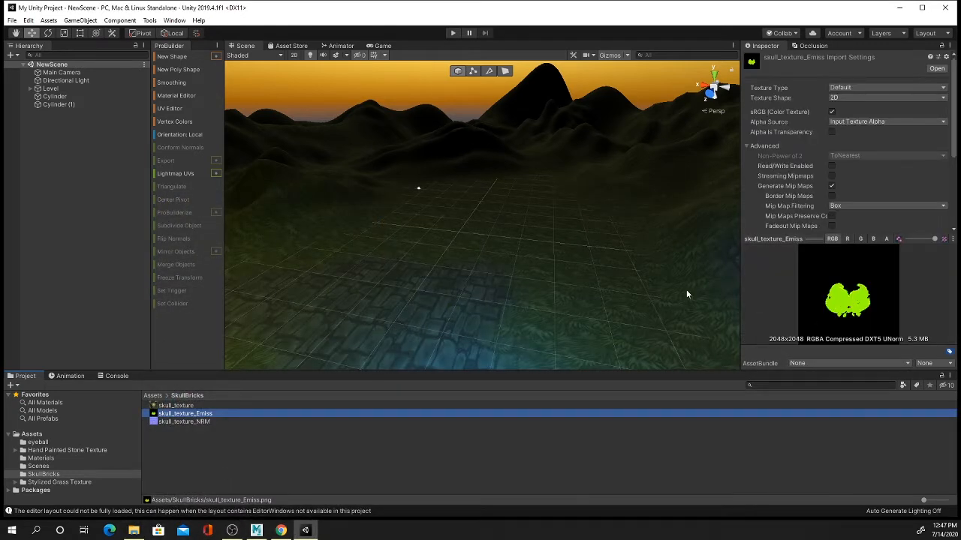
left_click(829, 87)
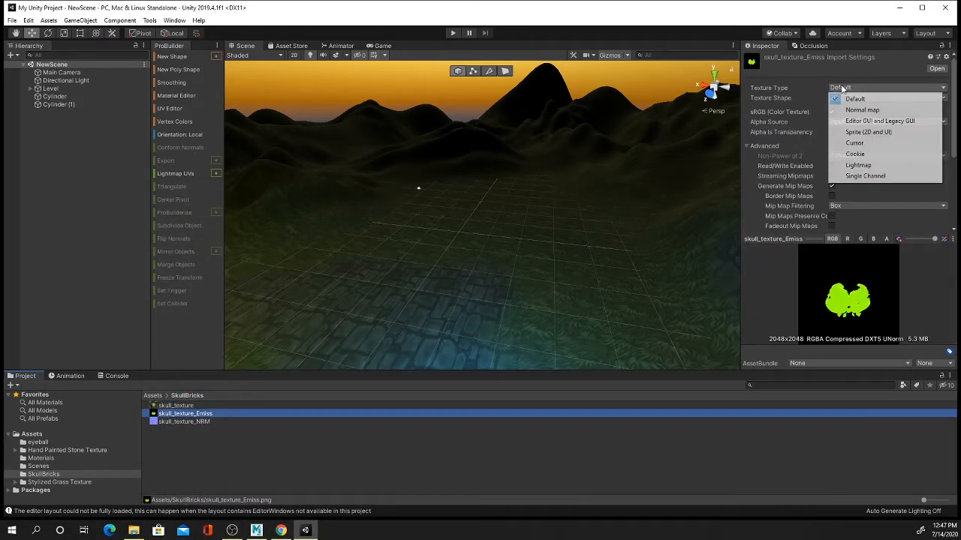
left_click(856, 98)
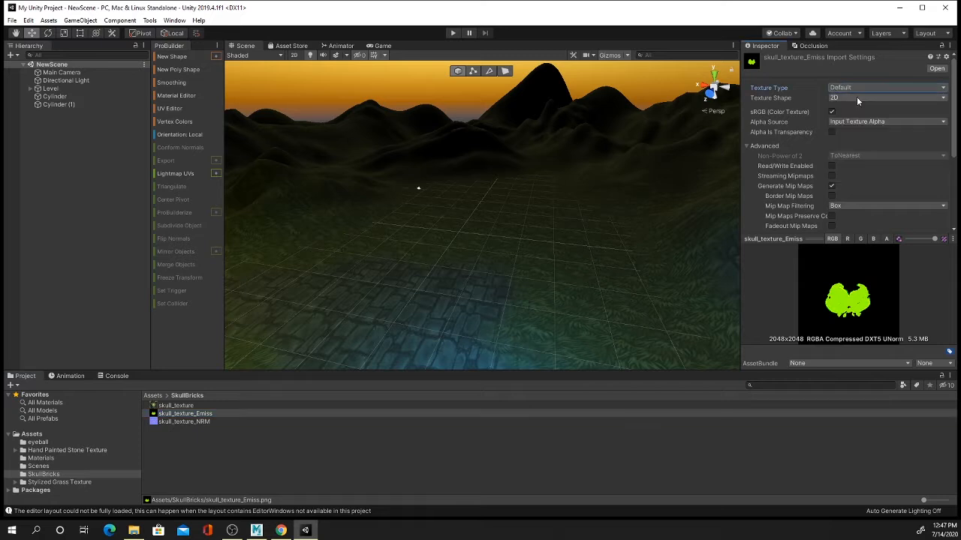
left_click(830, 132)
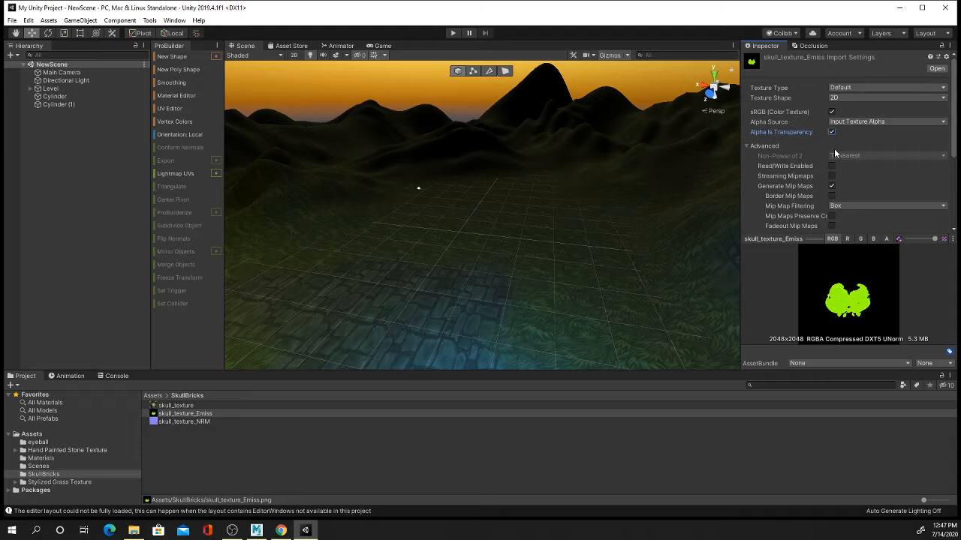
left_click(431, 426)
left_click(468, 283)
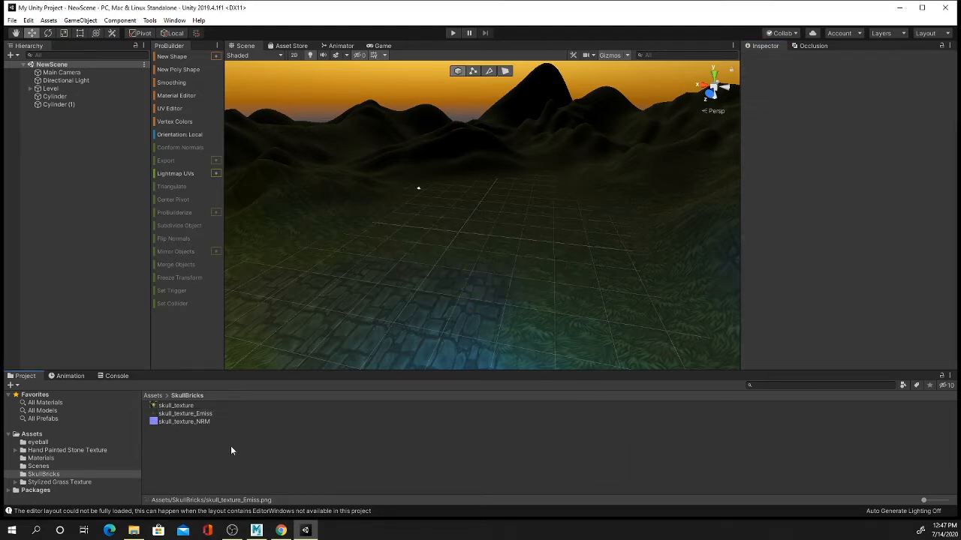
left_click(183, 414)
left_click(201, 422)
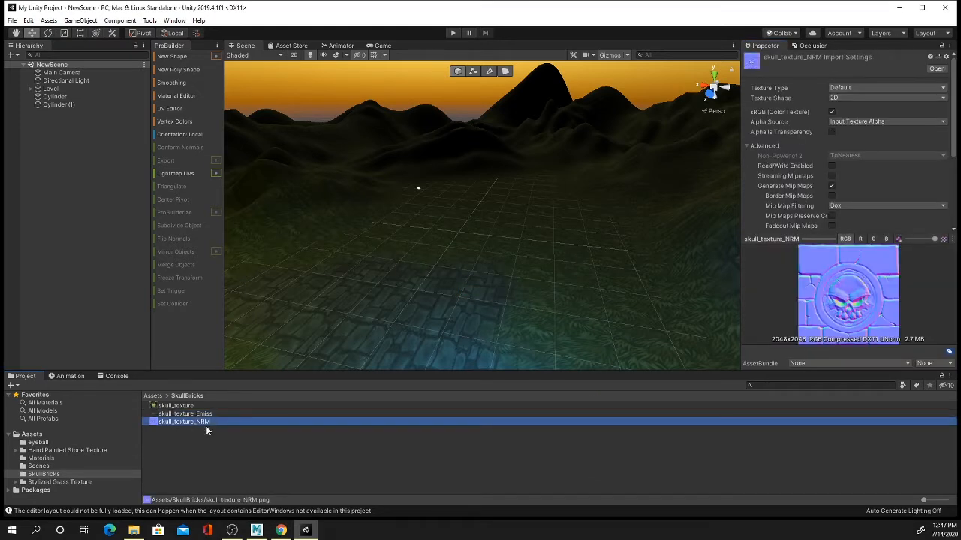
key("Up")
key("Up")
left_click(187, 449)
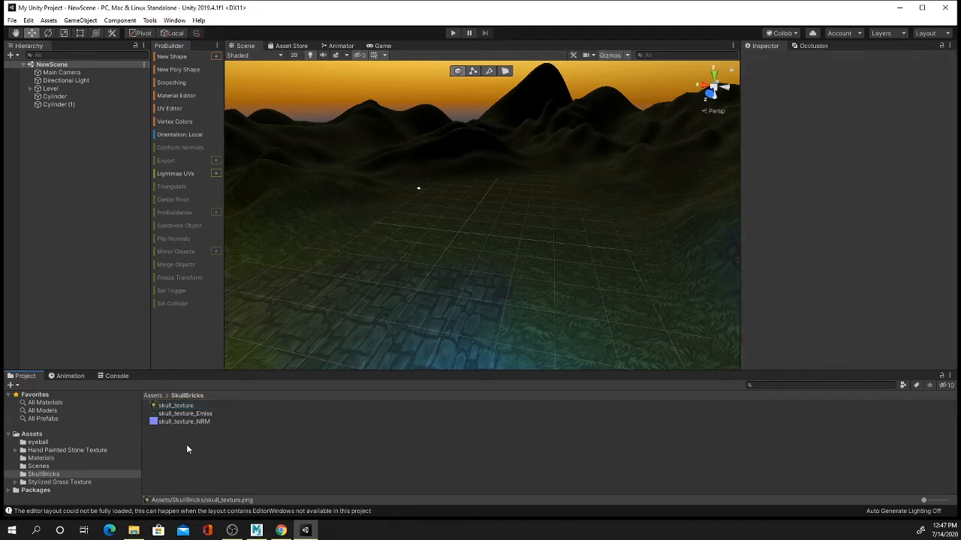
Step: Create a new material named skullbricks in the SkullBricks folder
right_click(188, 440)
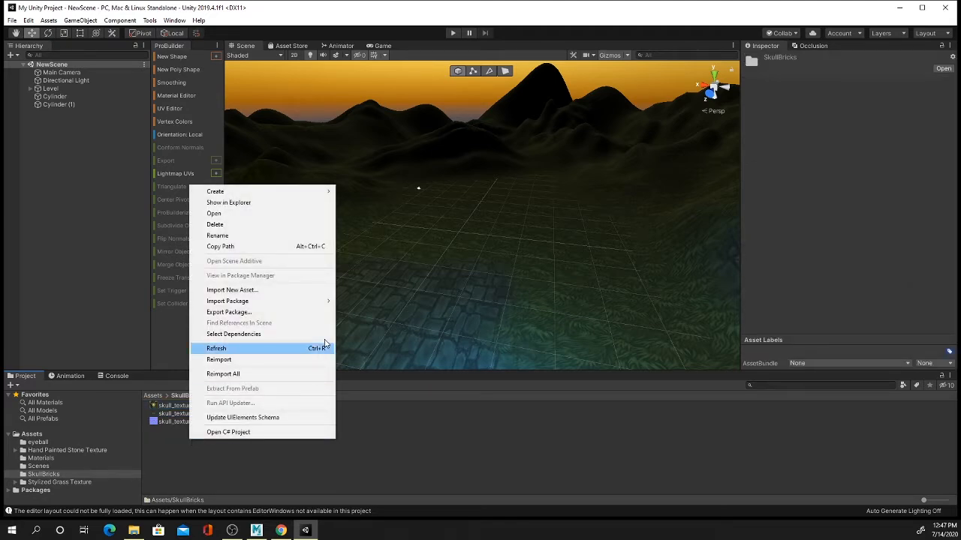
mouse_move(308, 190)
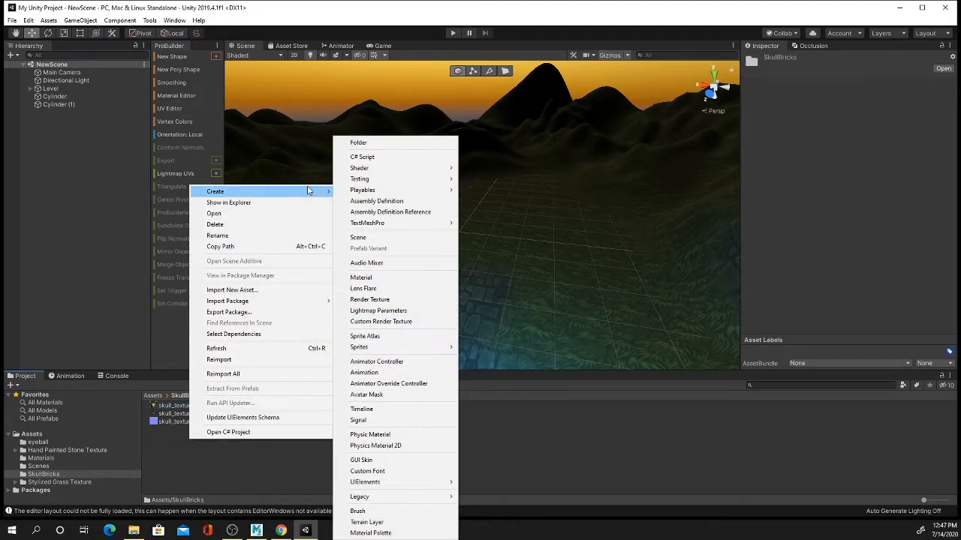
left_click(399, 277)
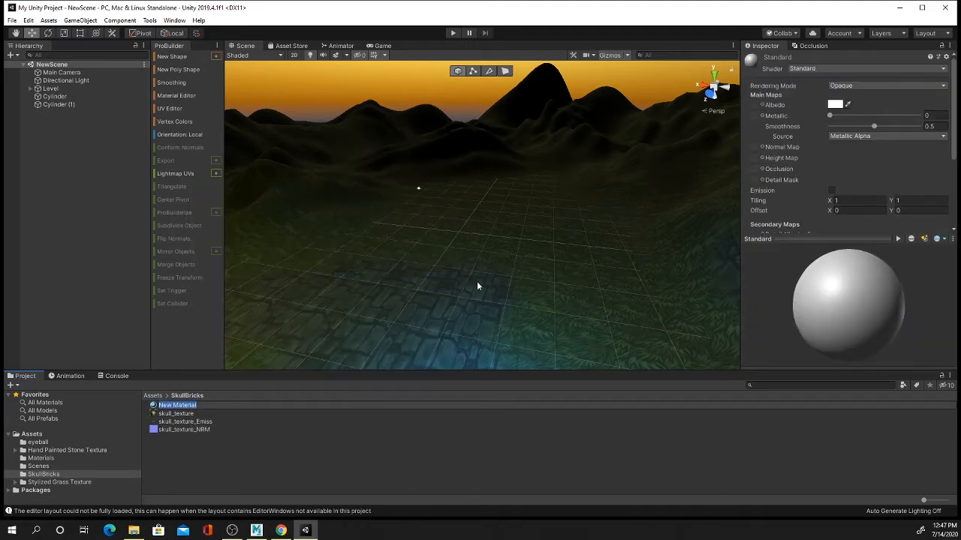
type("skullbricks")
key("Return")
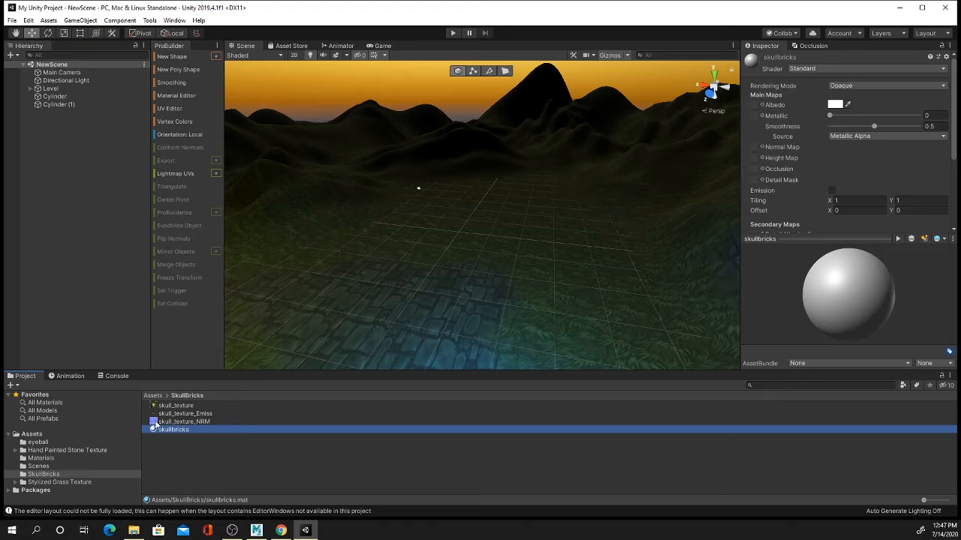
Step: Assign skull_texture_NRM as the skullbricks material's normal map, marking it as a normal map, and skull_texture as its albedo
left_click_drag(155, 423, 754, 150)
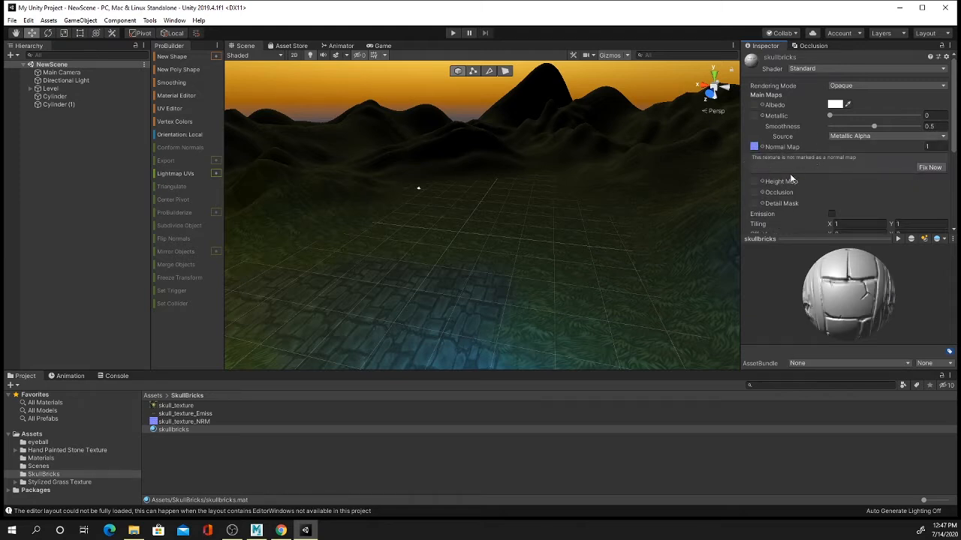
left_click(929, 167)
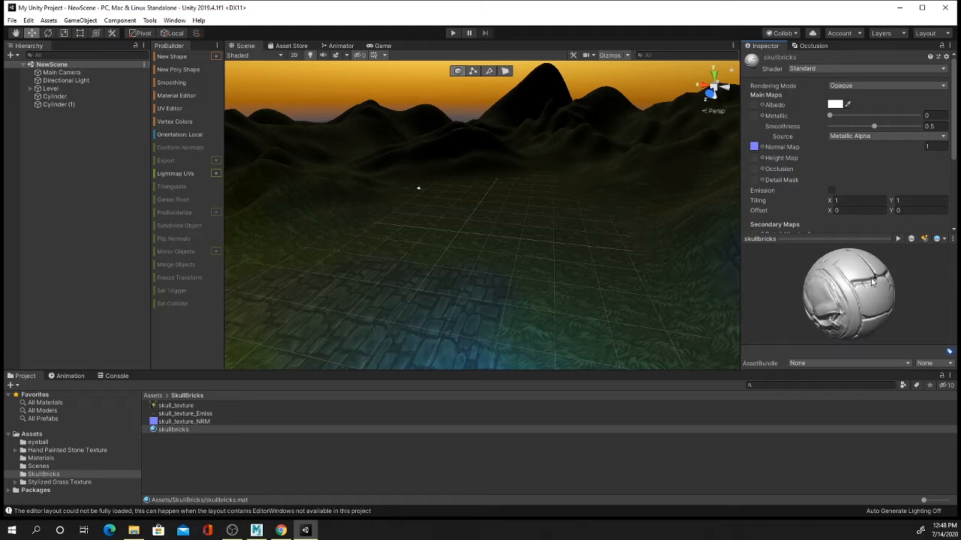
left_click_drag(903, 261, 844, 303)
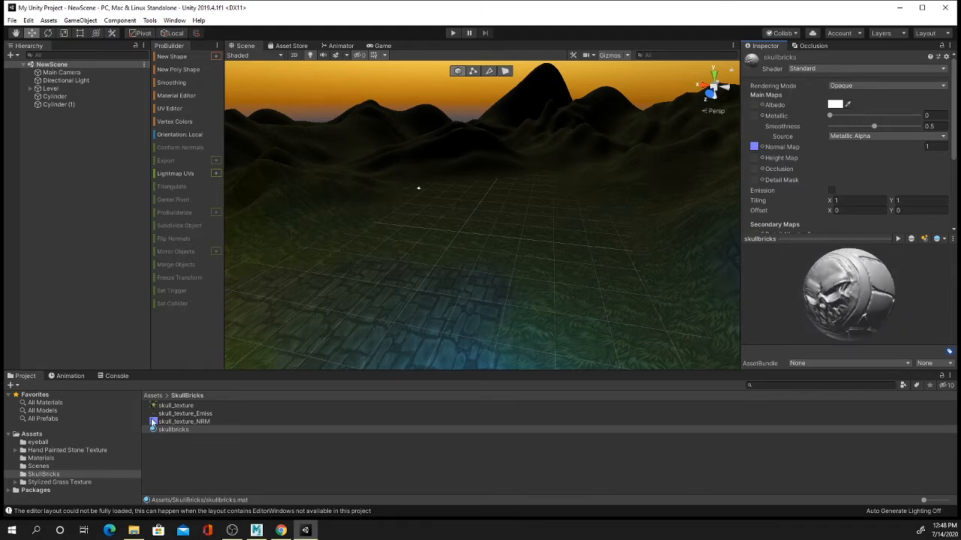
left_click_drag(154, 406, 756, 106)
left_click_drag(833, 300, 868, 296)
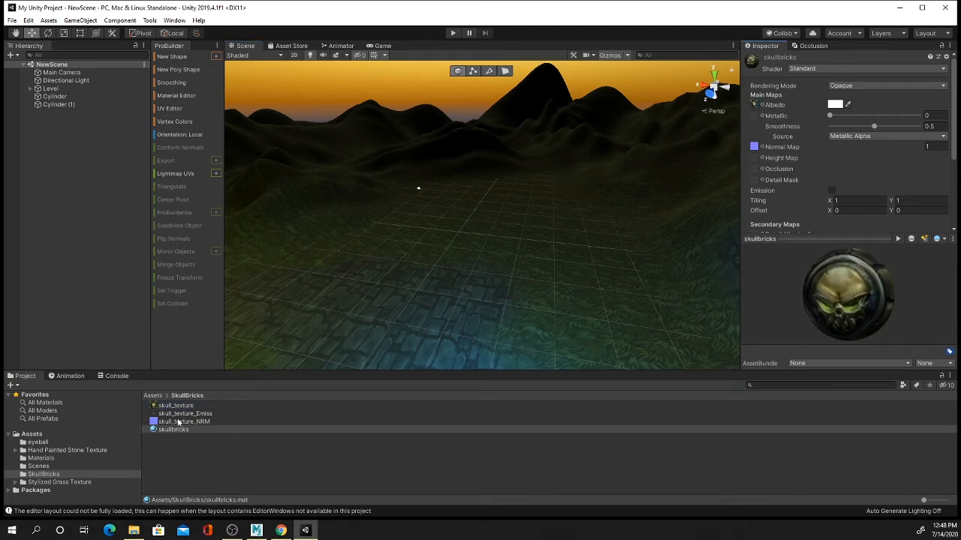
Step: Enable Emission on the skullbricks material, assign skull_texture_Emiss as the emission color map, and check the material preview
mouse_move(153, 415)
left_mouse_down()
mouse_move(656, 266)
mouse_move(169, 416)
left_mouse_up()
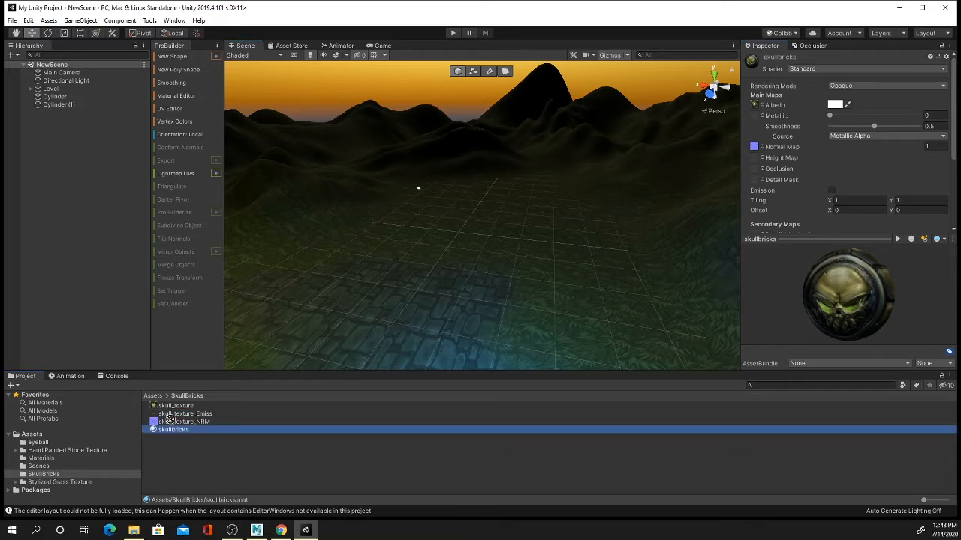
left_click(831, 190)
left_click_drag(153, 418, 839, 205)
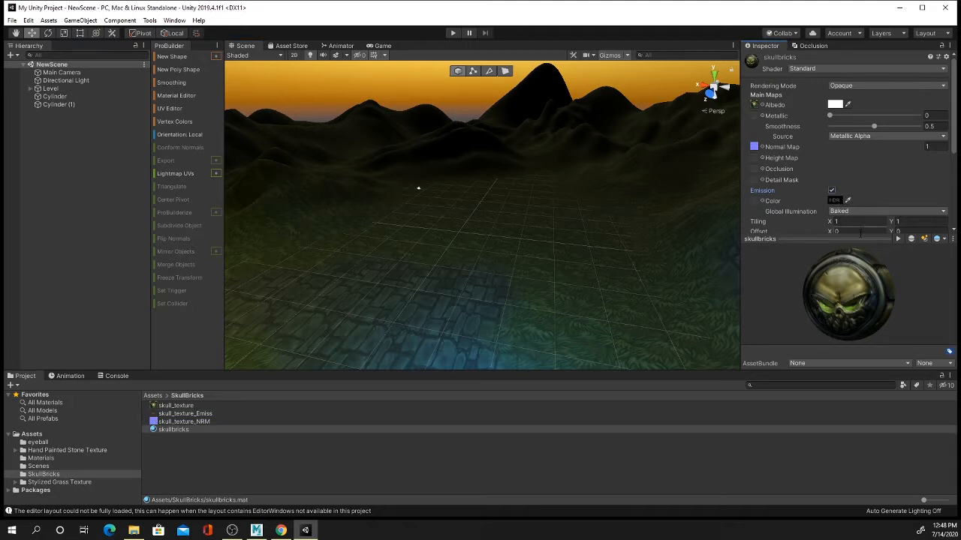
left_click_drag(153, 414, 758, 66)
scroll(765, 173, "down", 3)
left_click_drag(860, 300, 870, 321)
left_click(285, 470)
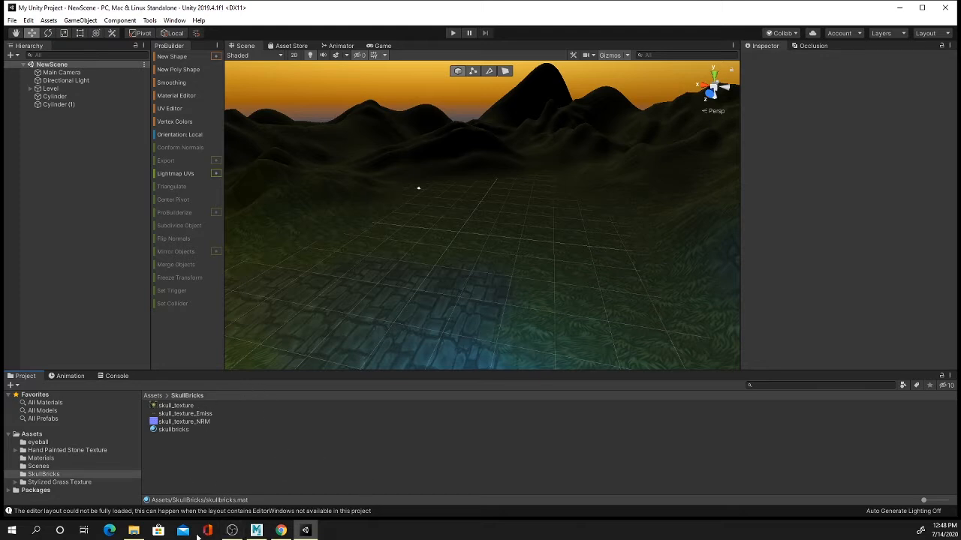
left_click(180, 428)
left_click_drag(825, 307, 901, 296)
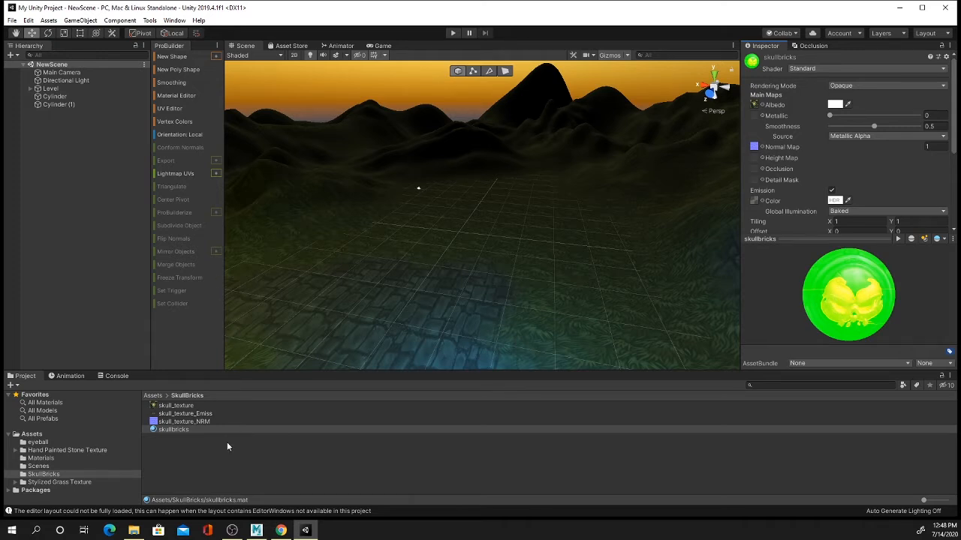
Step: Show the SkullBricks folder in File Explorer and view the skull_texture_Emiss image
left_click(134, 531)
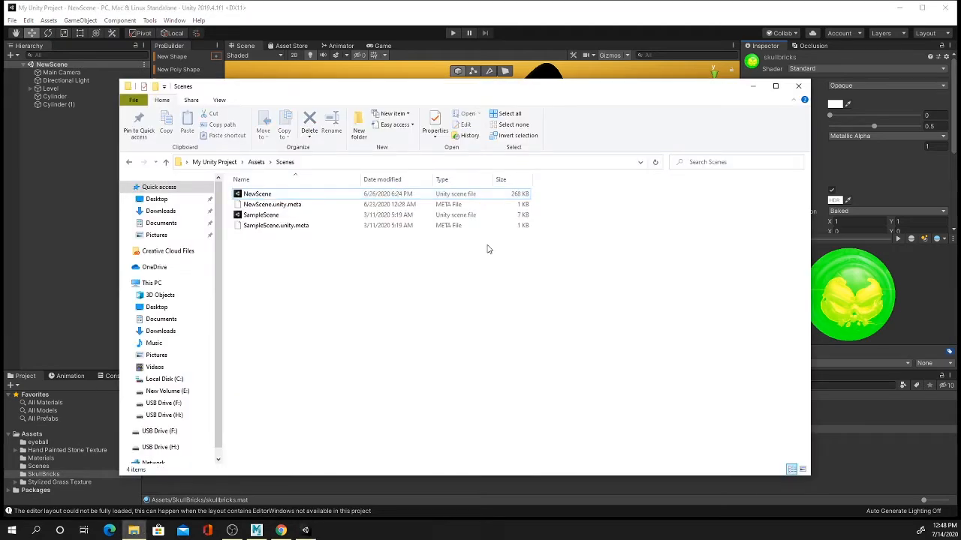
left_click(134, 531)
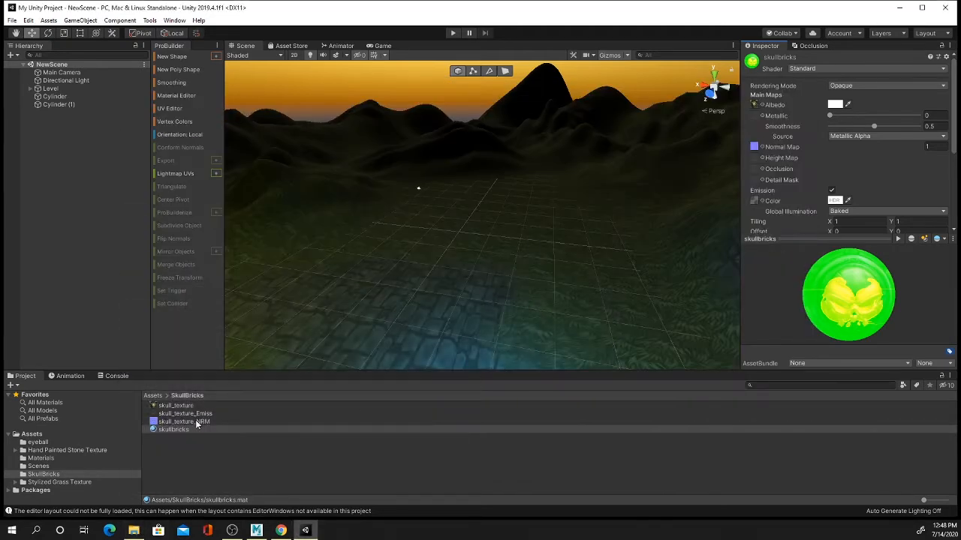
right_click(225, 455)
left_click(320, 221)
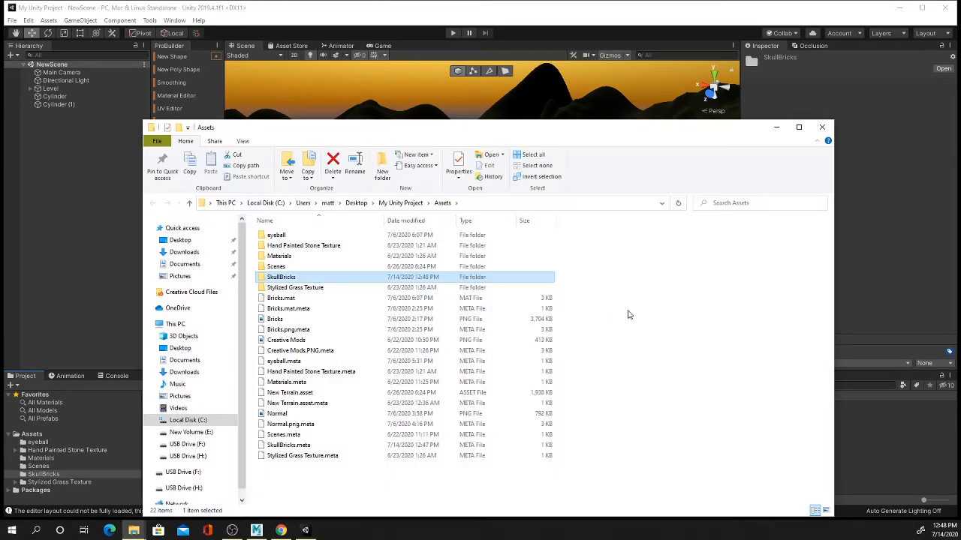
double_click(292, 277)
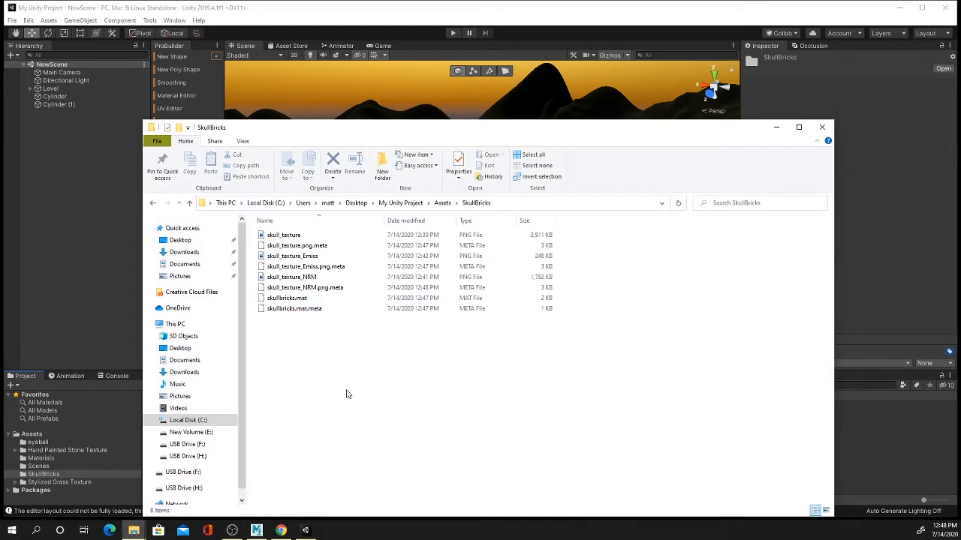
double_click(312, 257)
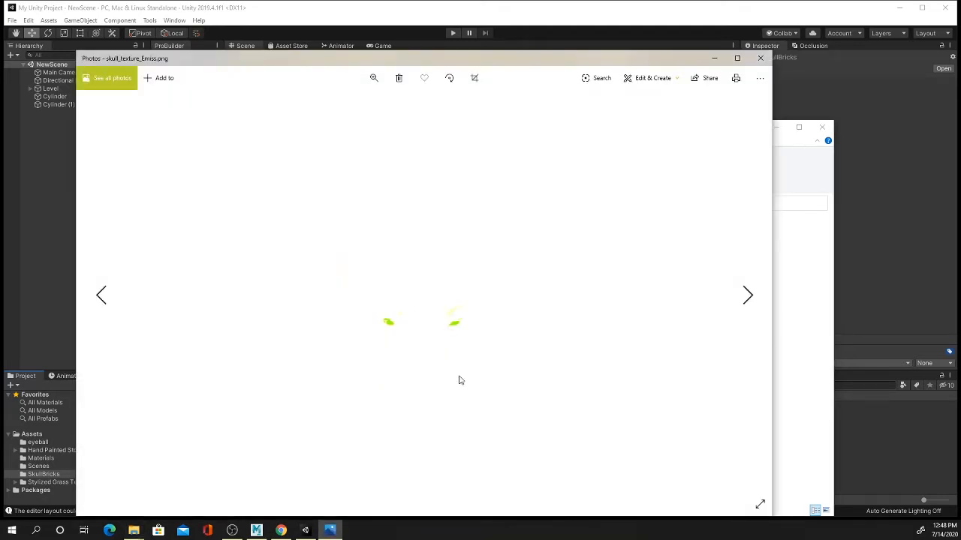
left_click(760, 58)
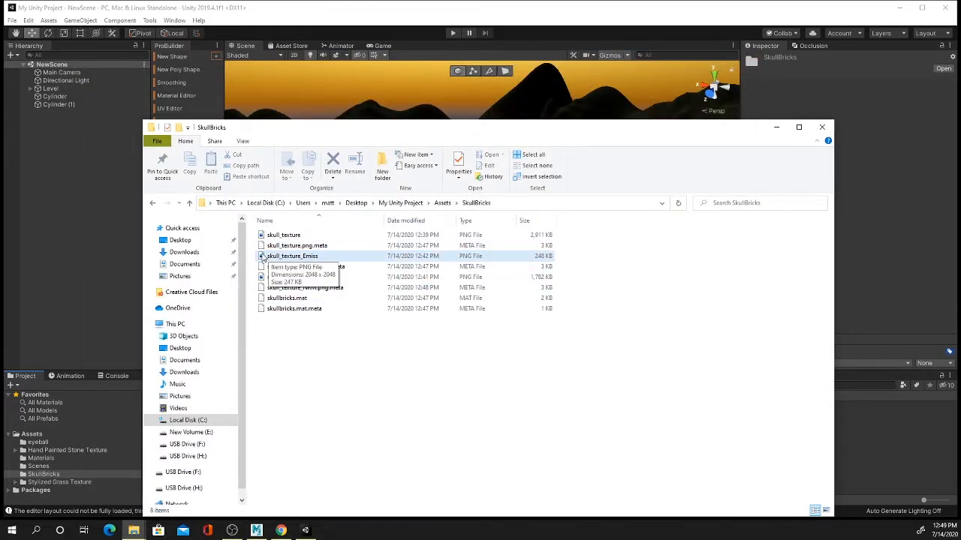
Step: Open the skull_texture_Emiss image in Adobe Photoshop 2020
right_click(266, 256)
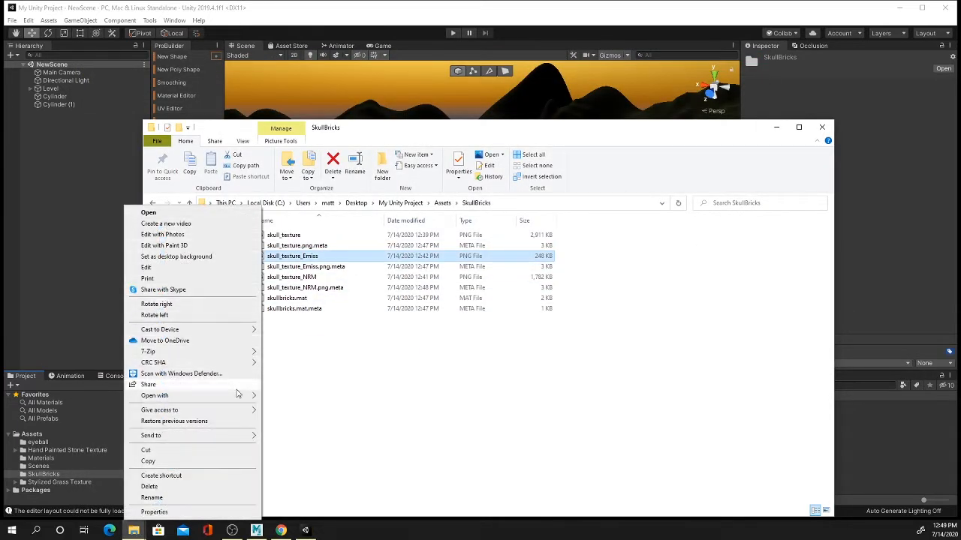
mouse_move(252, 398)
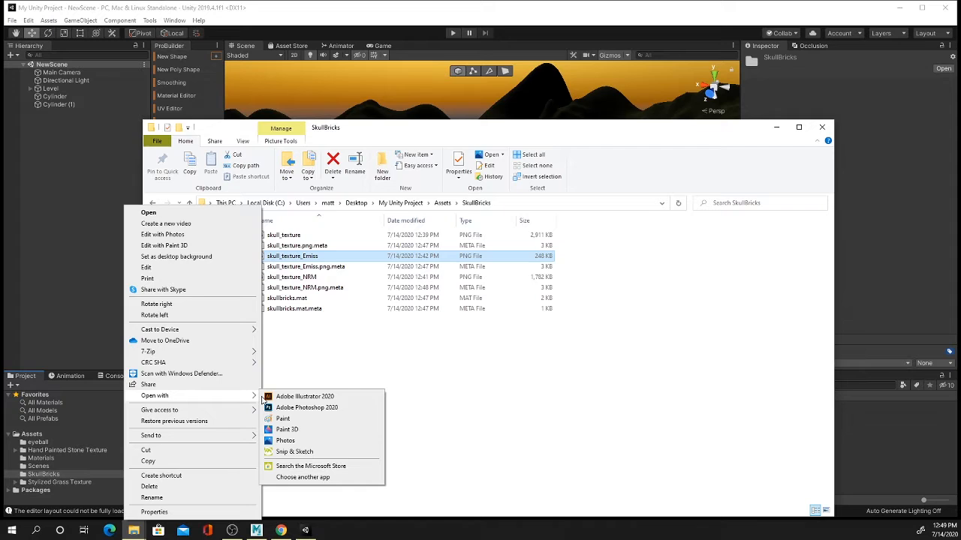
left_click(301, 409)
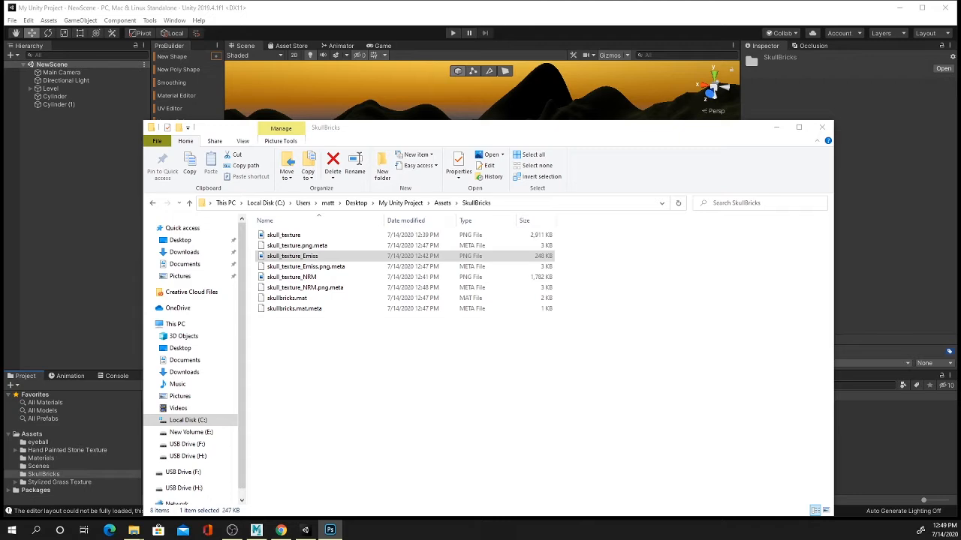
Step: Switch to Photoshop, bring its window onto the main screen and maximize it
key("alt+Tab")
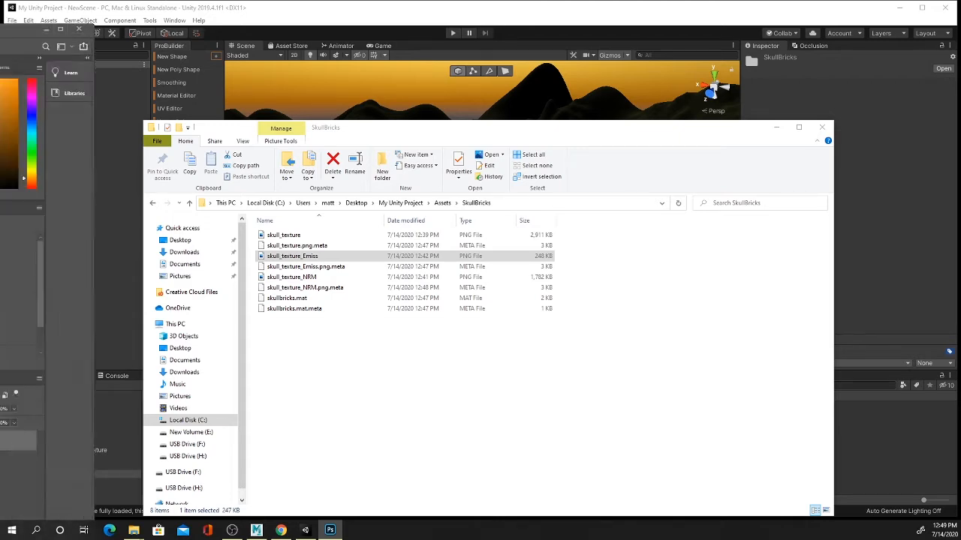
left_click_drag(196, 130, 100, 120)
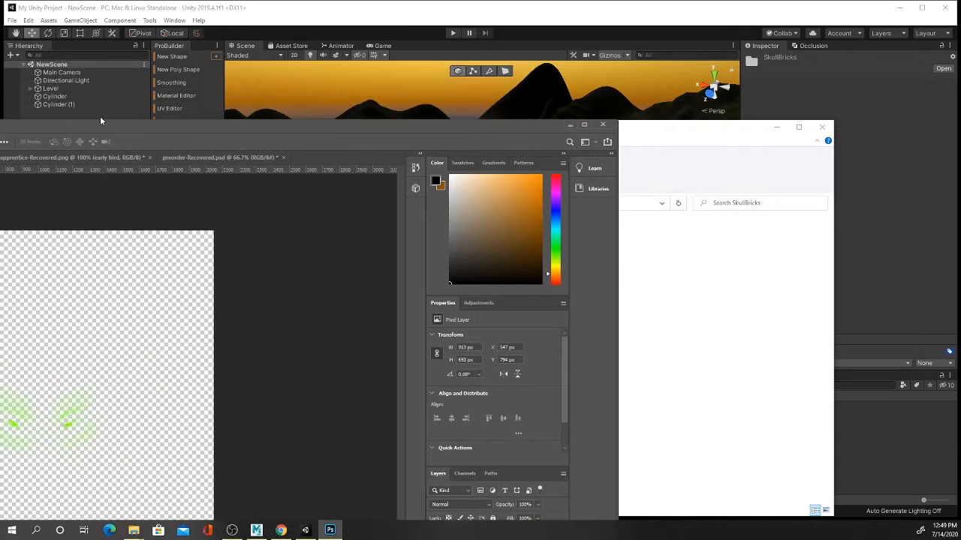
double_click(170, 132)
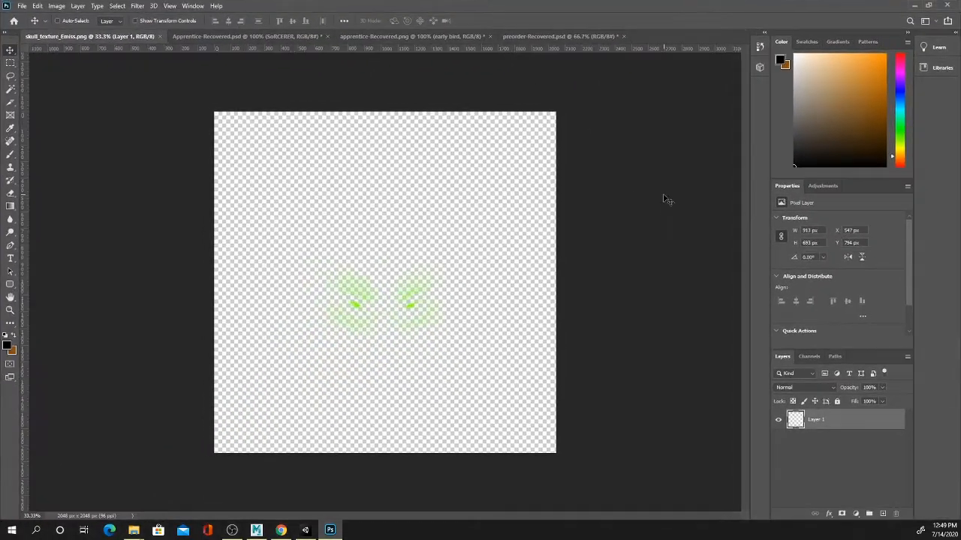
Step: Add a new layer beneath Layer 1 in the emission image and fill it with black
left_click(907, 358)
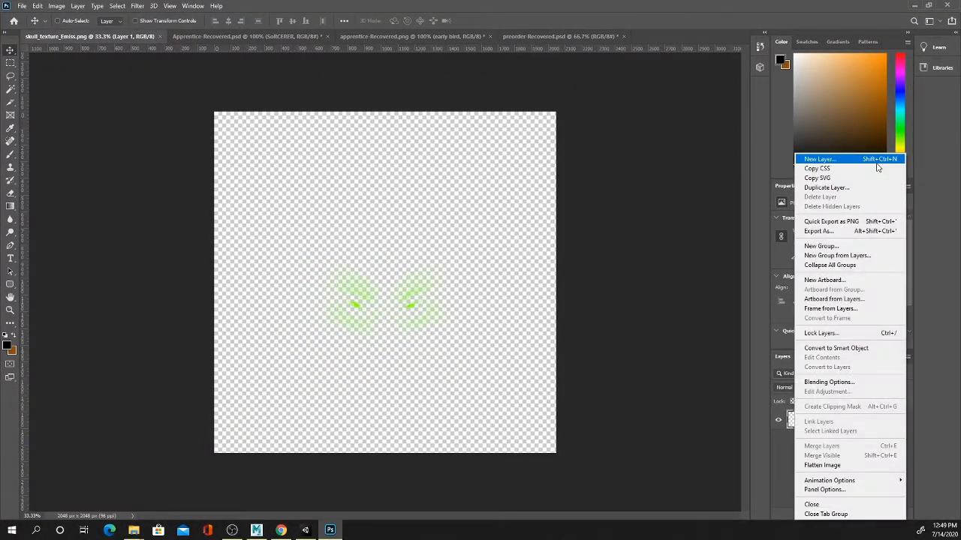
left_click(814, 158)
left_click(560, 153)
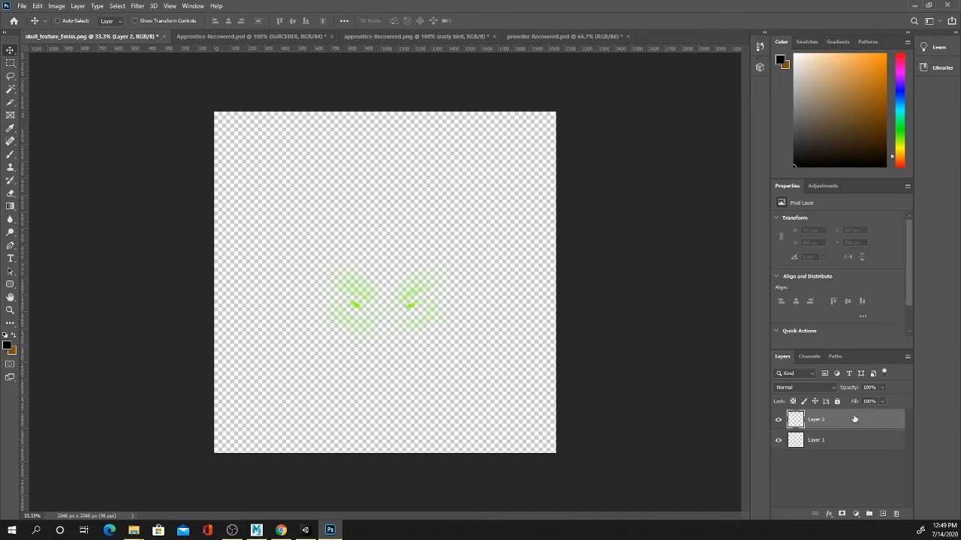
left_click_drag(854, 420, 868, 441)
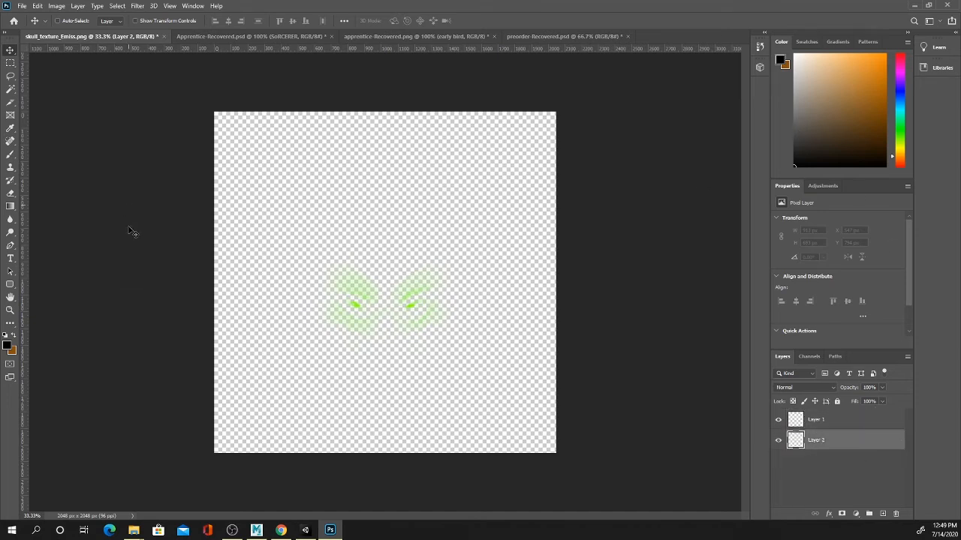
key("alt+BackSpace")
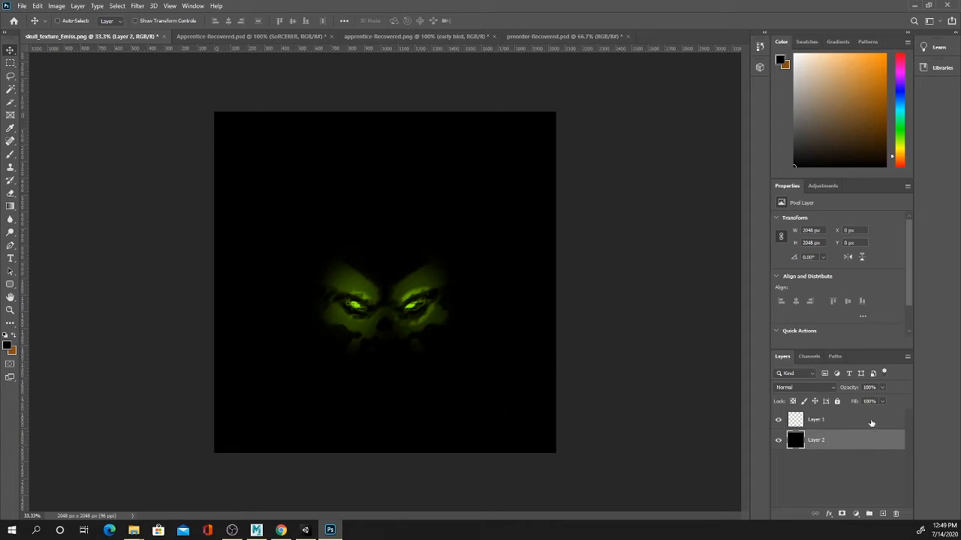
Step: Flatten the skull_texture_Emiss image and save it over the existing PNG
left_click(906, 358)
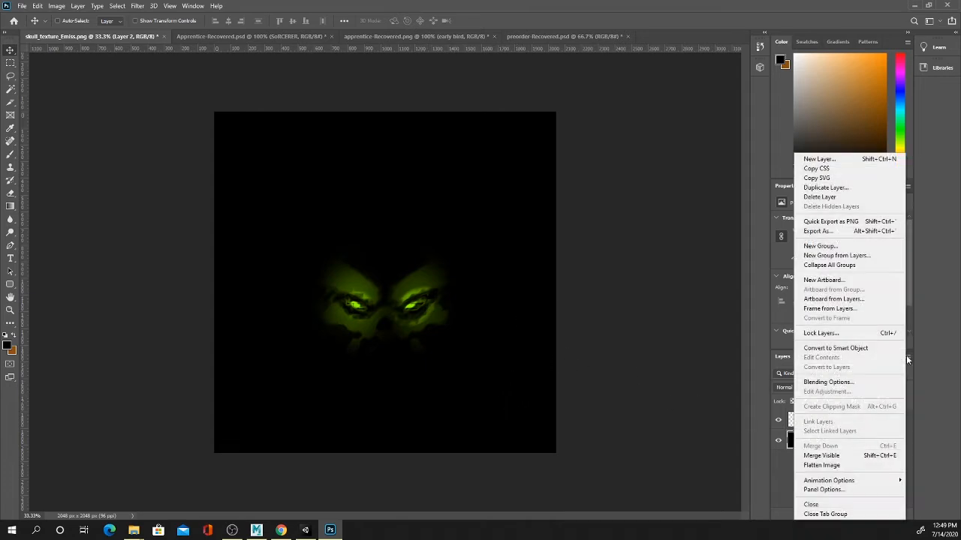
left_click(845, 462)
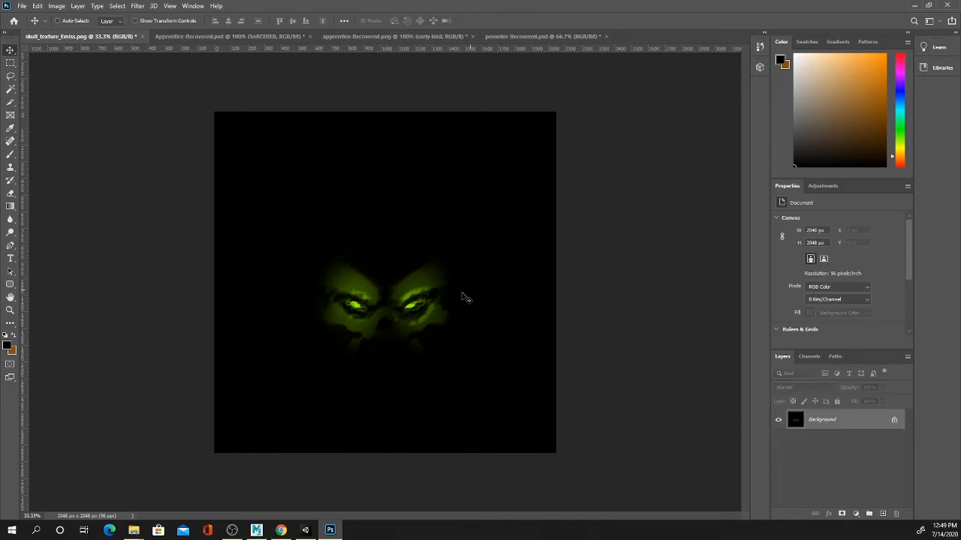
left_click(23, 7)
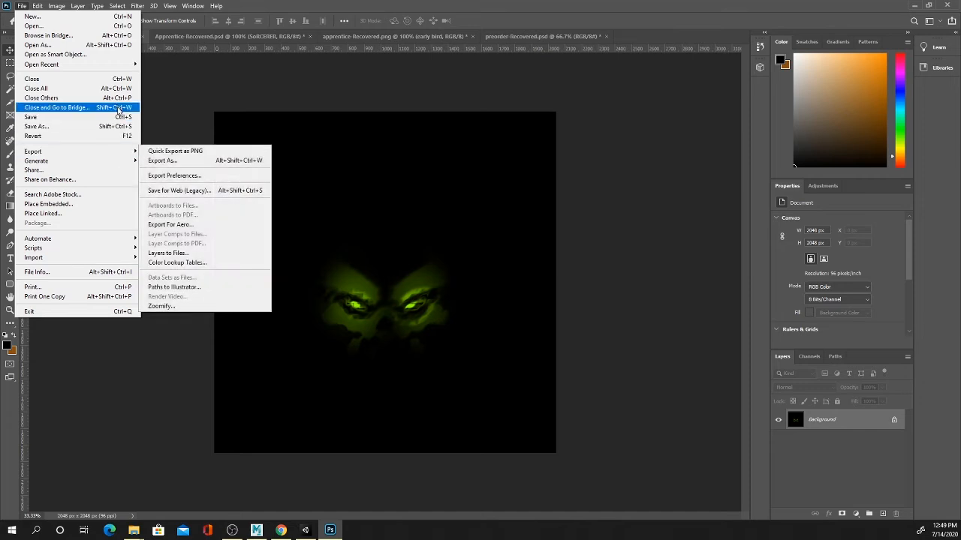
left_click(118, 117)
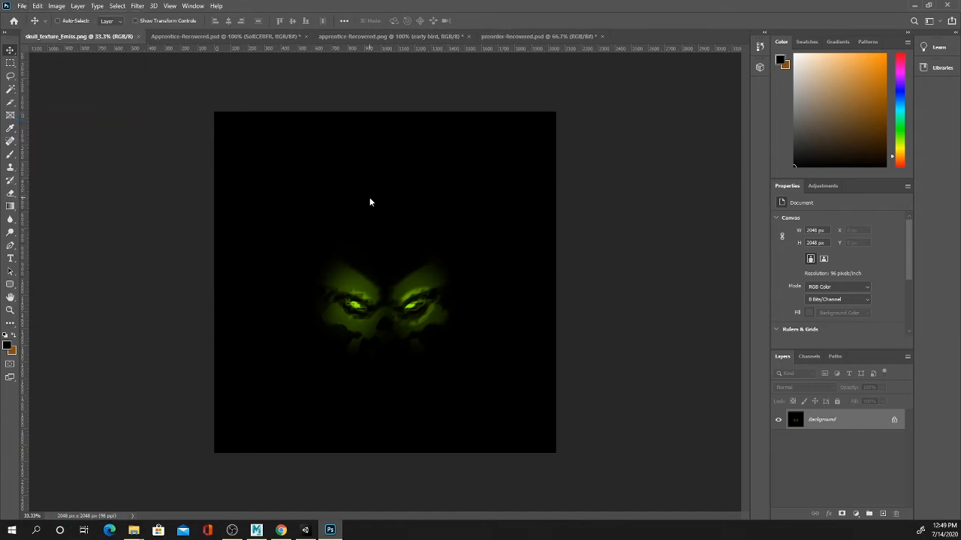
Step: Return to Unity, turn off Alpha Is Transparency for skull_texture_Emiss and apply the import settings
left_click(915, 6)
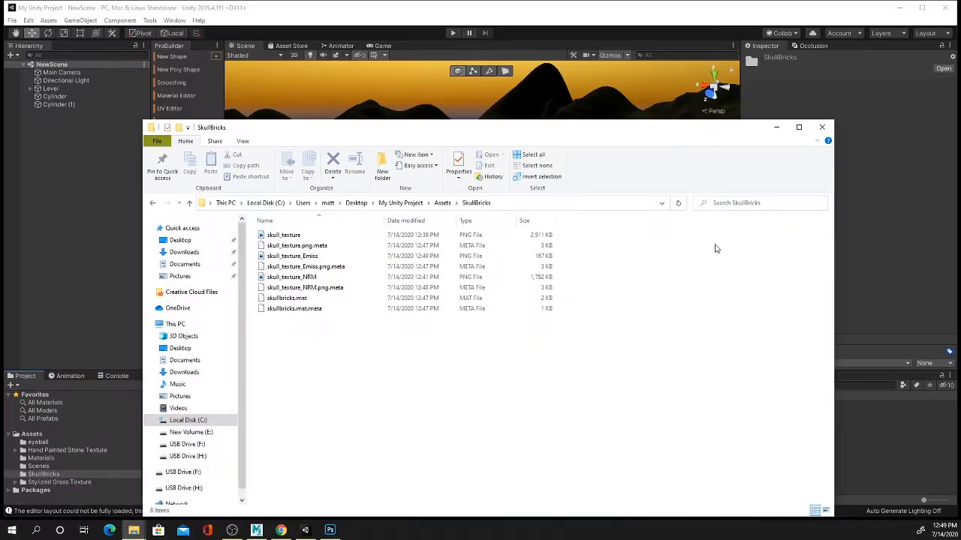
left_click(778, 128)
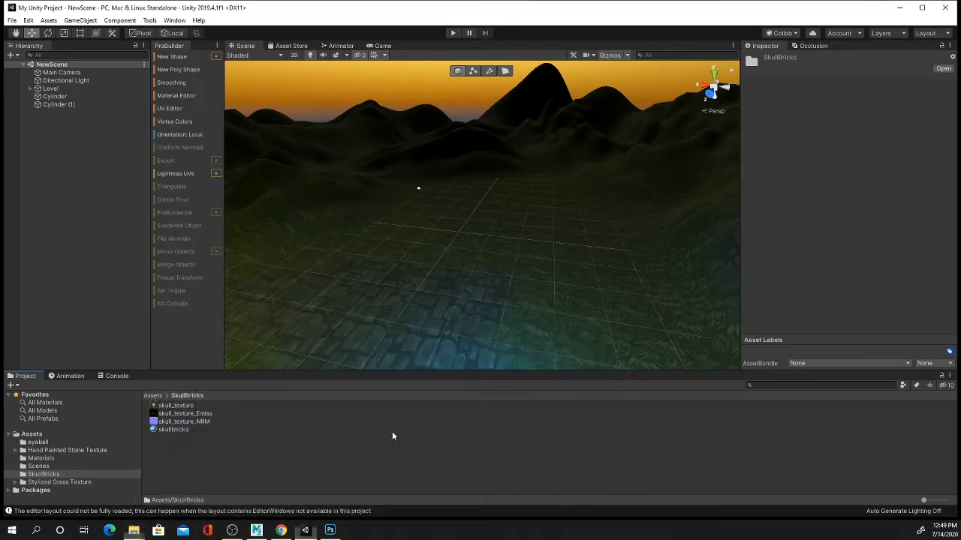
left_click(190, 414)
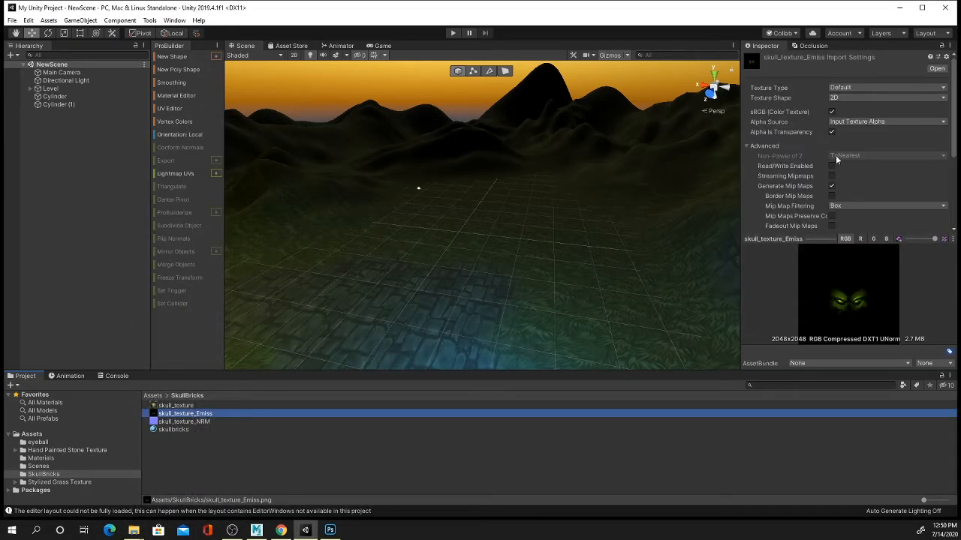
left_click(832, 132)
left_click(688, 429)
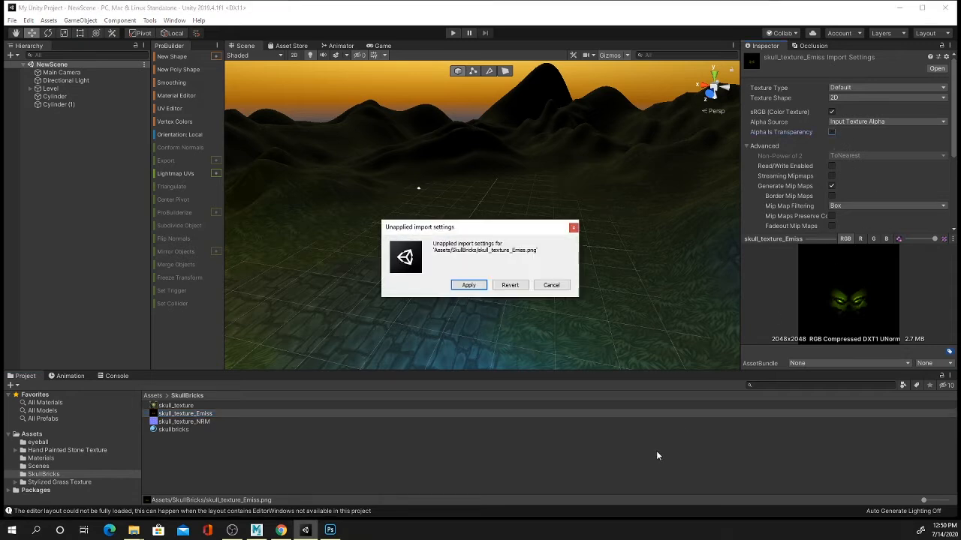
left_click(469, 283)
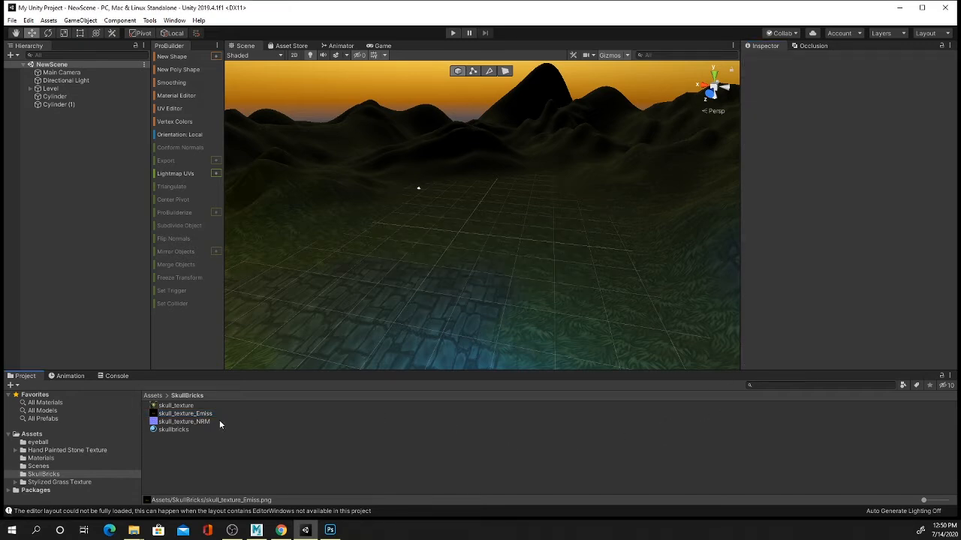
Step: Set the skullbricks material's emission HDR color to RGB 236, 236, 236 with an intensity of 0.6
left_click(174, 429)
left_click_drag(833, 308, 878, 272)
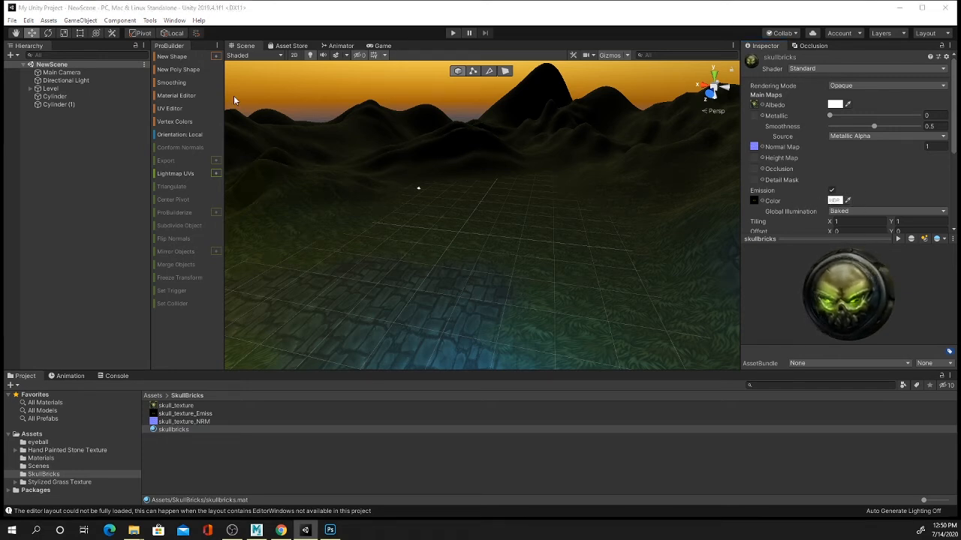
left_click(834, 199)
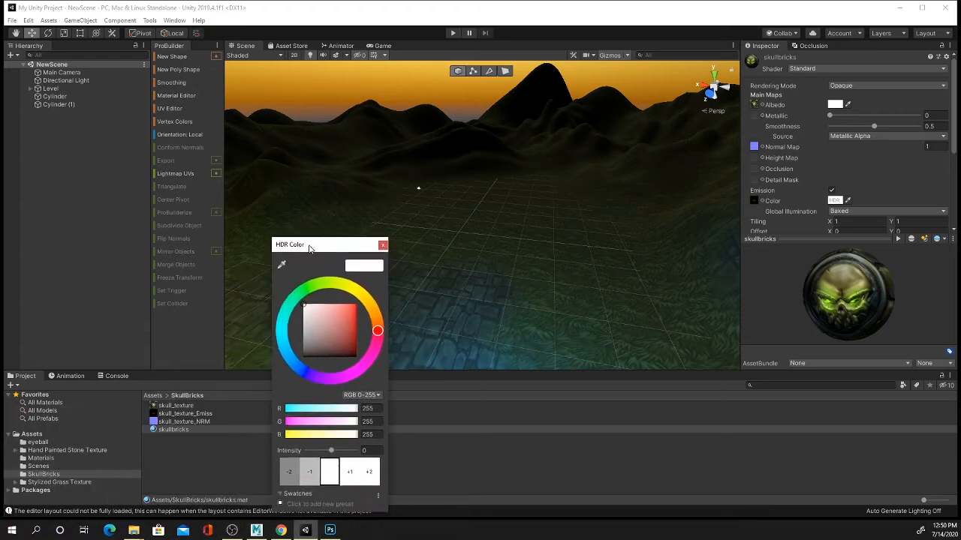
left_click_drag(304, 305, 286, 351)
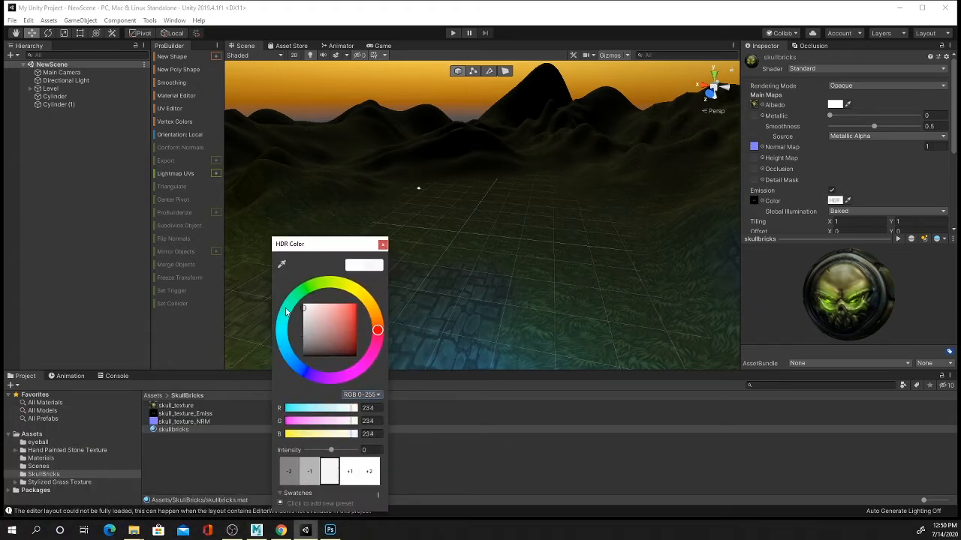
mouse_move(301, 321)
left_mouse_down()
mouse_move(303, 339)
mouse_move(304, 311)
left_mouse_up()
mouse_move(331, 452)
left_mouse_down()
mouse_move(340, 451)
mouse_move(332, 456)
left_mouse_up()
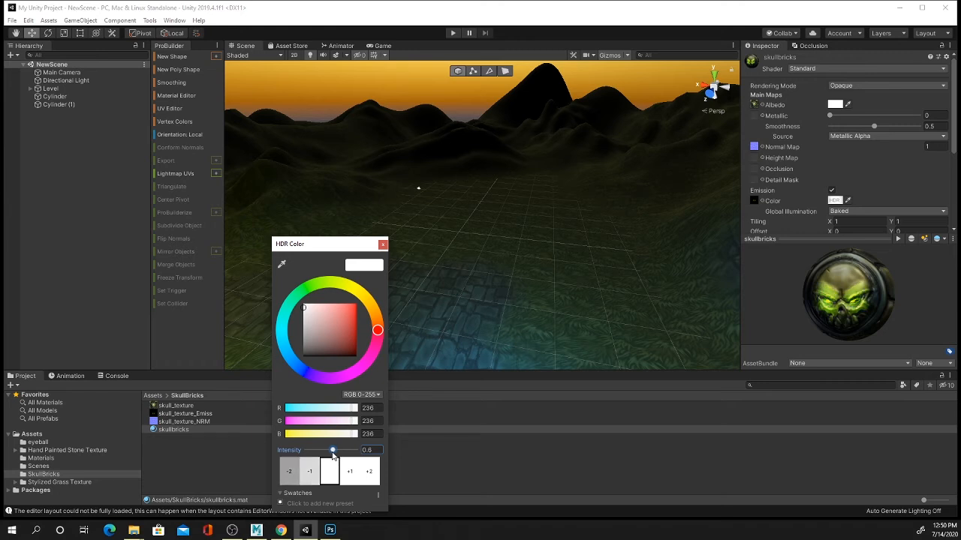
left_click(382, 244)
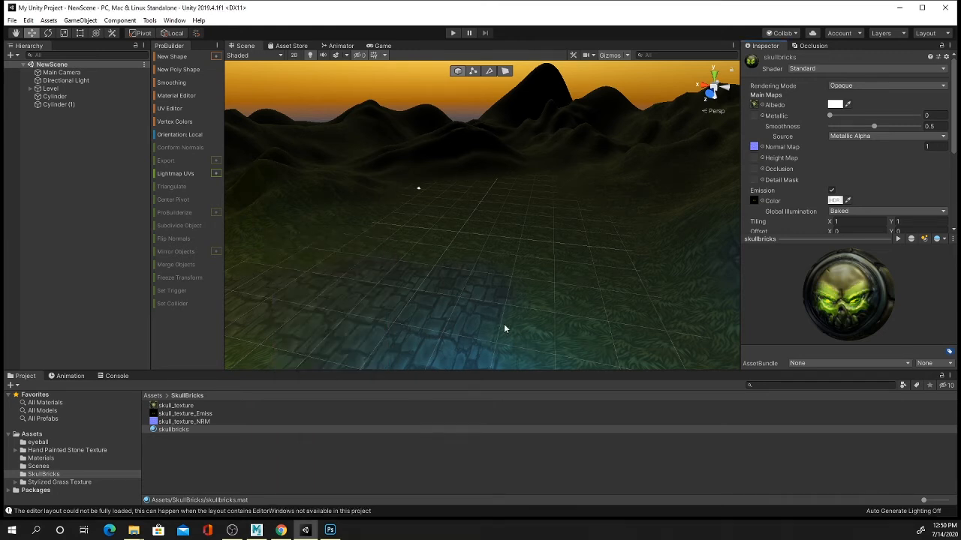
Step: Create a new ProBuilder cube in the scene
left_click(153, 17)
left_click(156, 18)
left_click(180, 55)
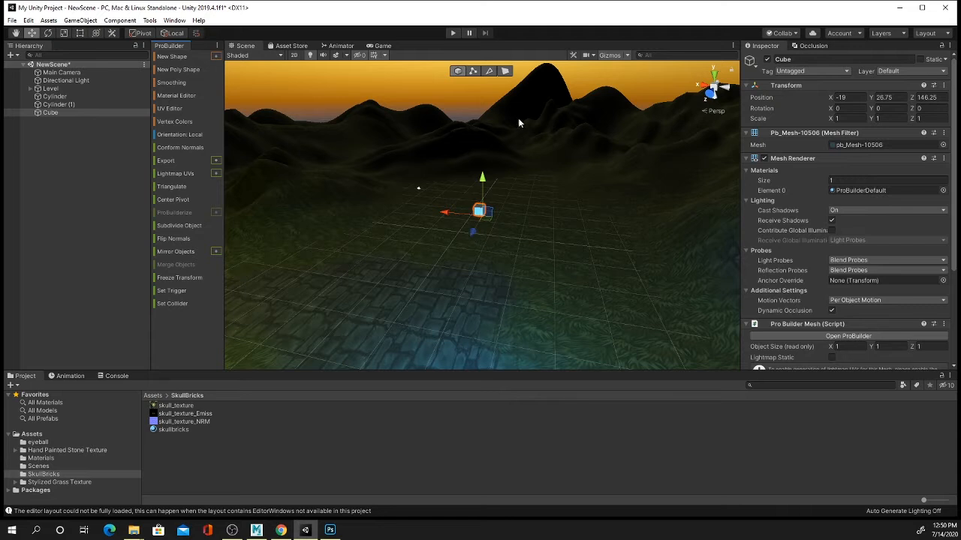
Step: Pull the cube's faces to form a wall about 22 units long and 10 units high, and return to object selection
left_click(504, 71)
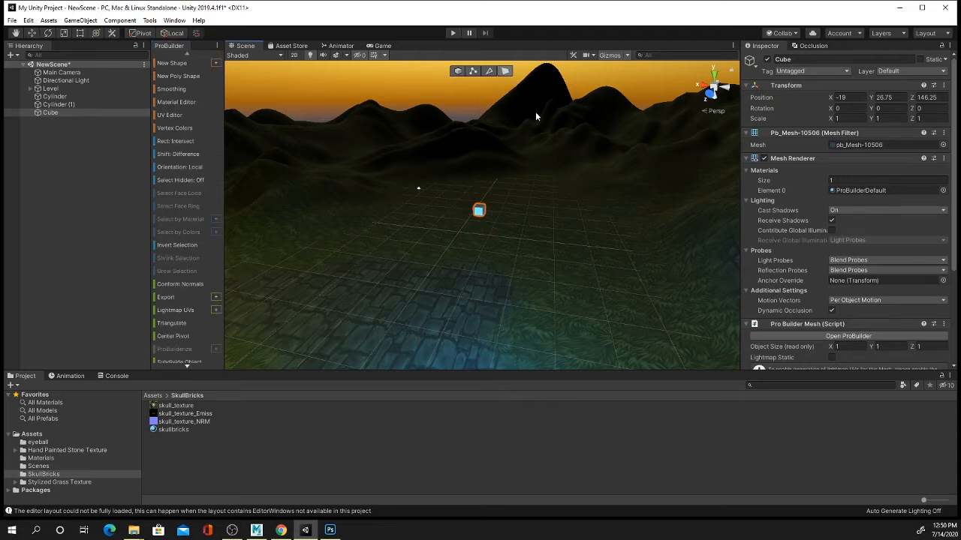
left_click(477, 214)
left_click_drag(467, 228, 425, 291)
left_click_drag(440, 214, 429, 120)
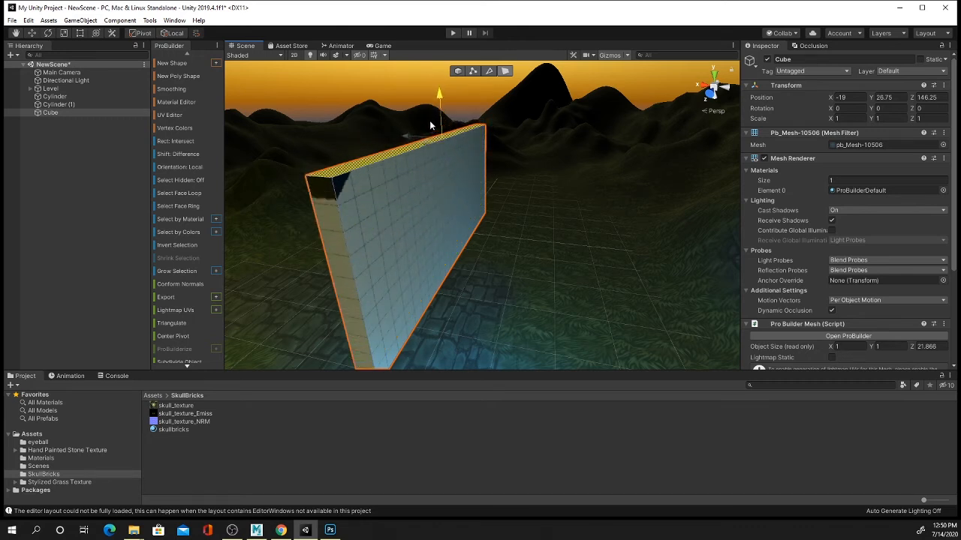
left_click(457, 71)
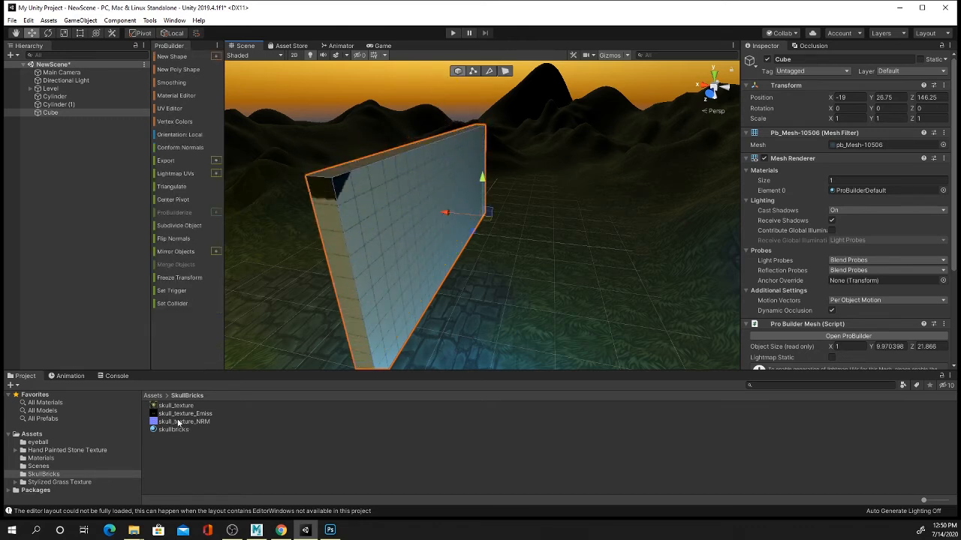
Step: Apply the skullbricks material to the wall and inspect its surface from close up and farther away
left_click_drag(156, 431, 413, 263)
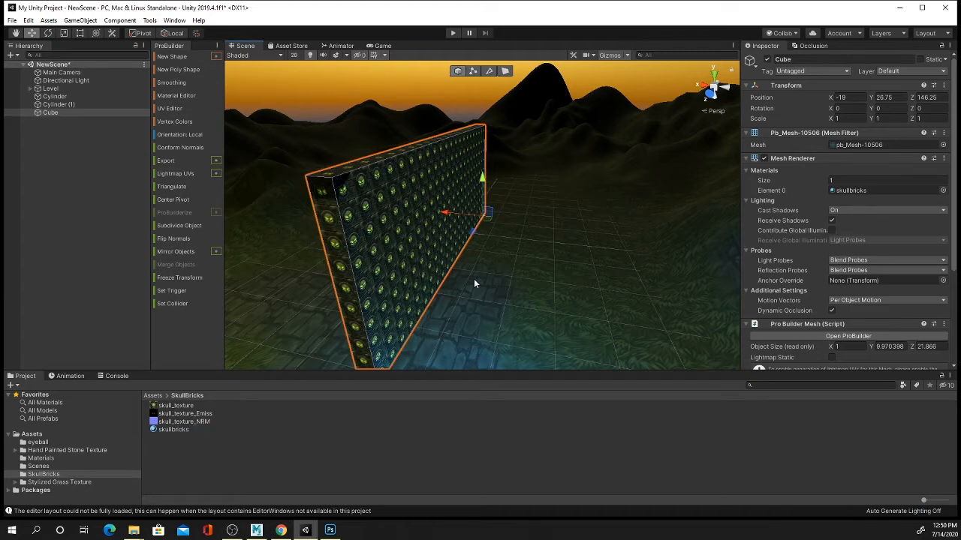
left_click_drag(476, 281, 506, 190, "alt")
scroll(481, 188, "up", 8)
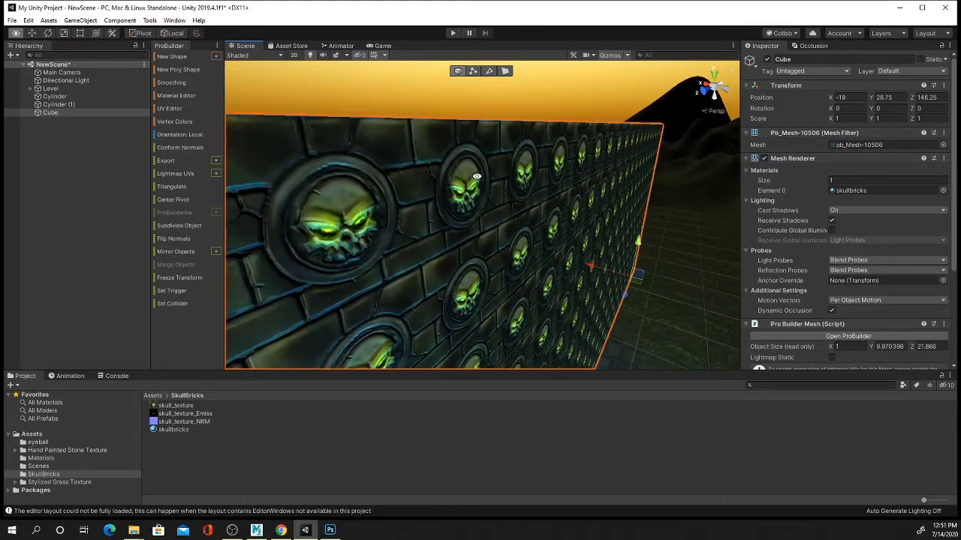
left_click_drag(476, 177, 471, 244, "alt")
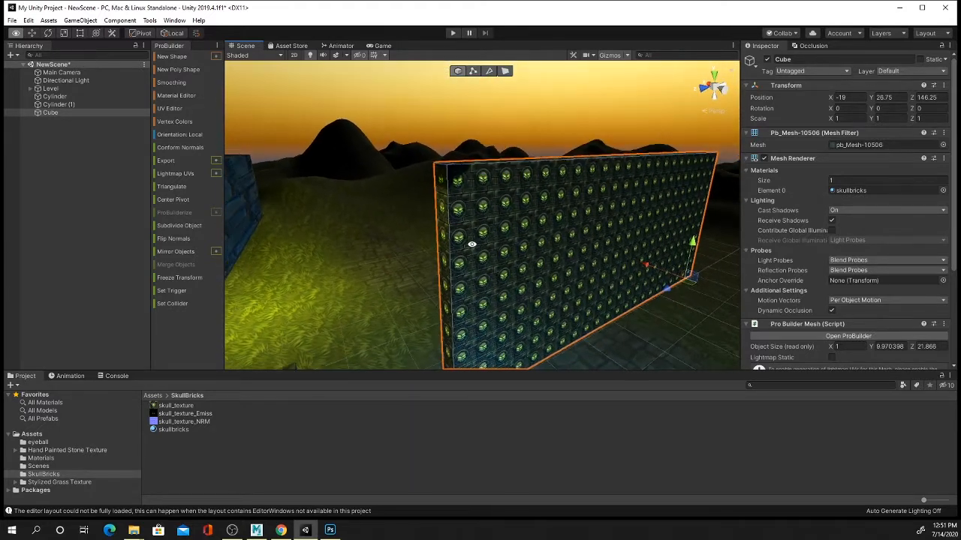
Step: Open the Package Manager and enable showing preview packages
left_click(149, 20)
mouse_move(177, 20)
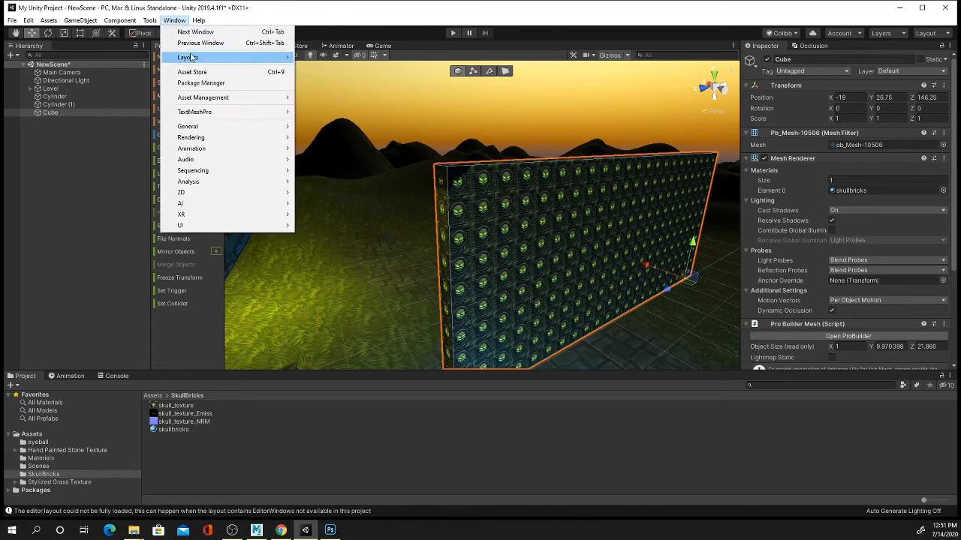
left_click(201, 82)
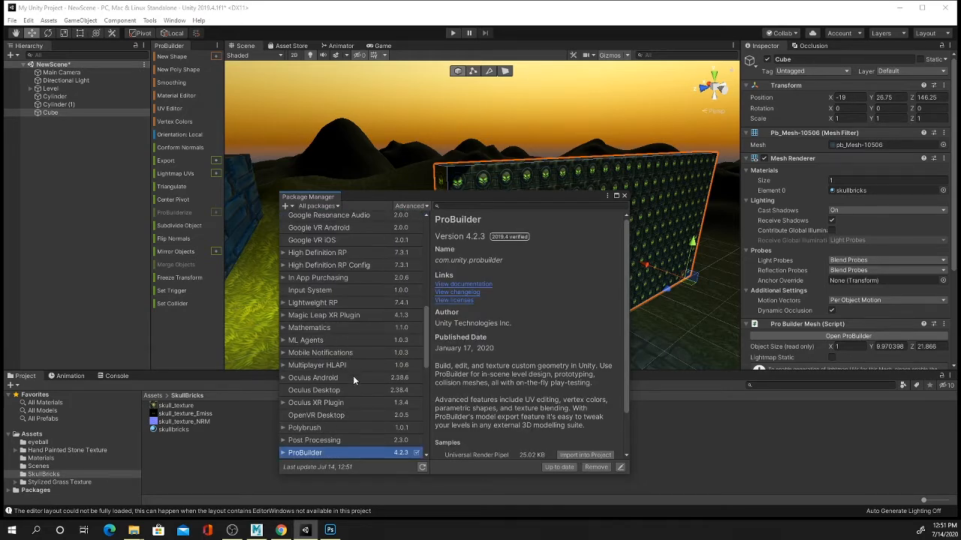
scroll(353, 376, "down", 2)
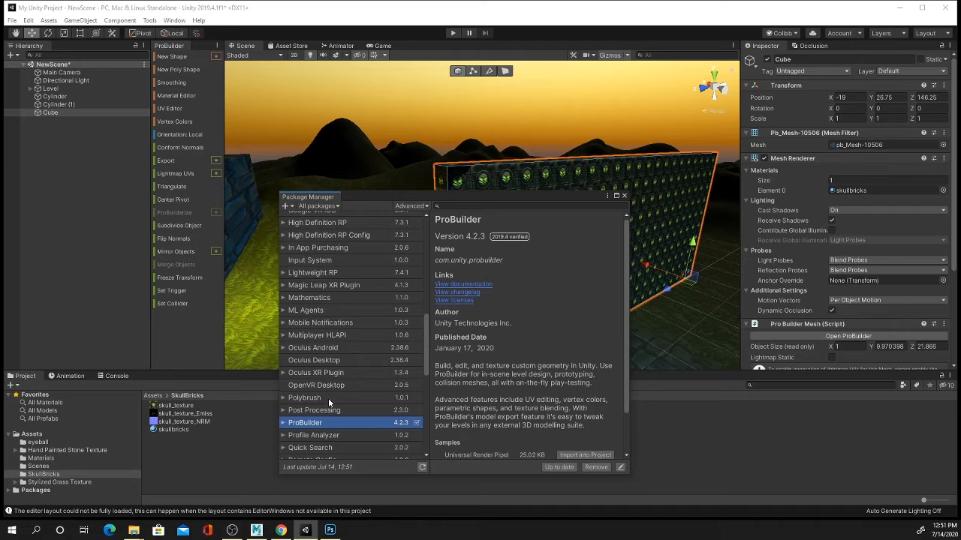
left_click(423, 207)
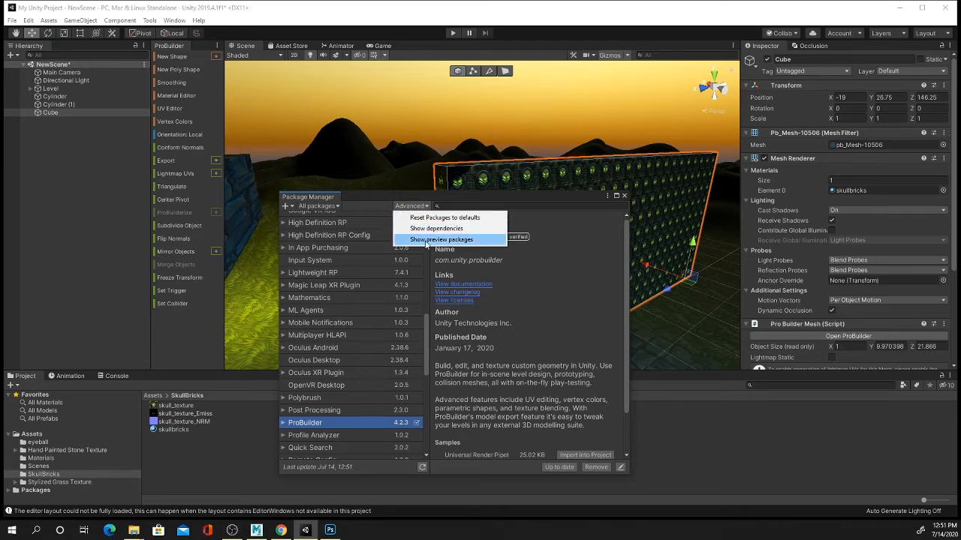
left_click(426, 241)
Step: Find the ProGrids preview.6 - 3.0.3 package in the list and install it
scroll(349, 382, "down", 6)
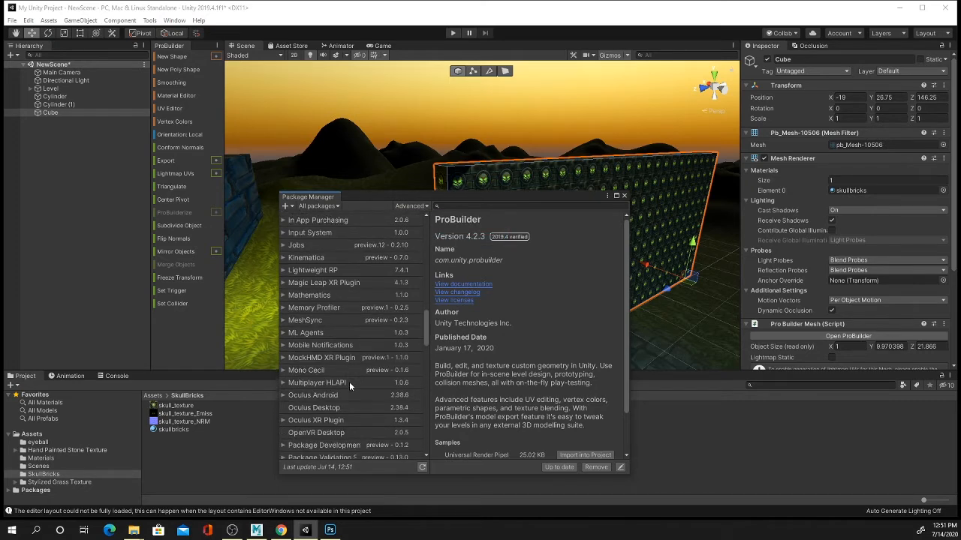
scroll(349, 381, "down", 10)
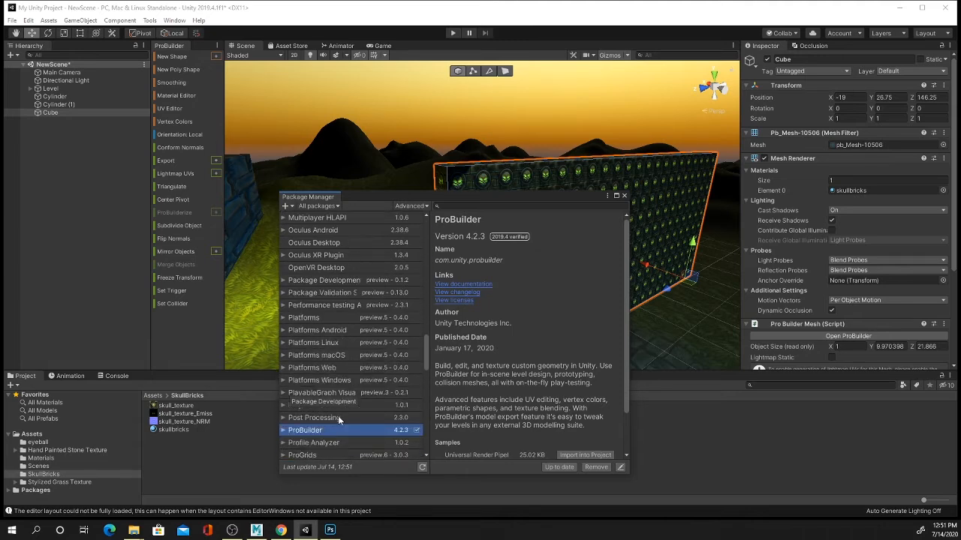
left_click(314, 455)
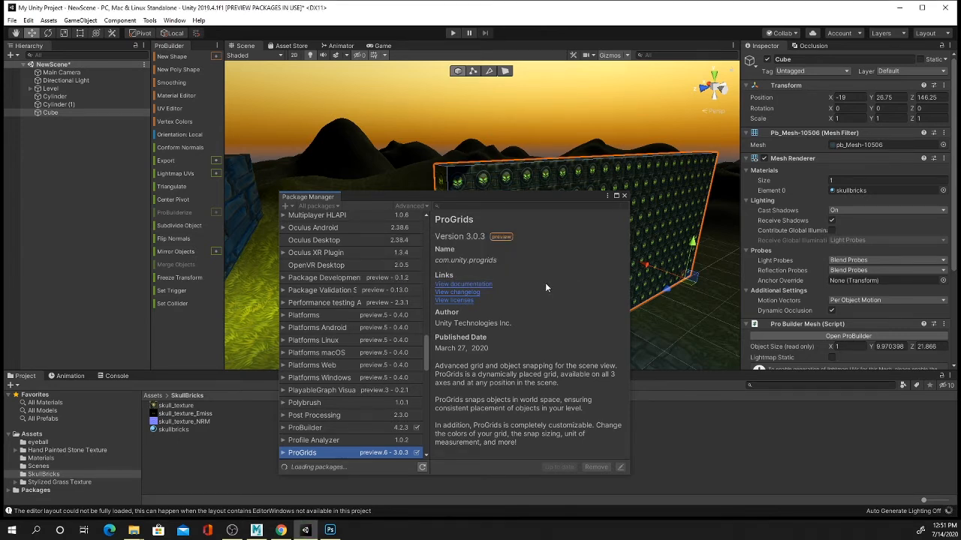
Step: Close the Package Manager, delete the skull brick wall, and inspect the skullbricks material on a rotated preview sphere
left_click(624, 196)
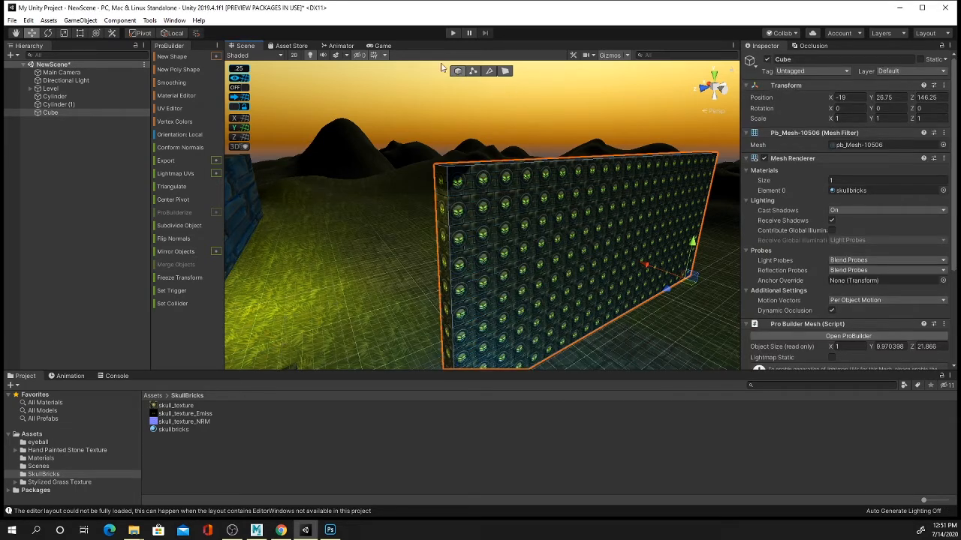
key("Delete")
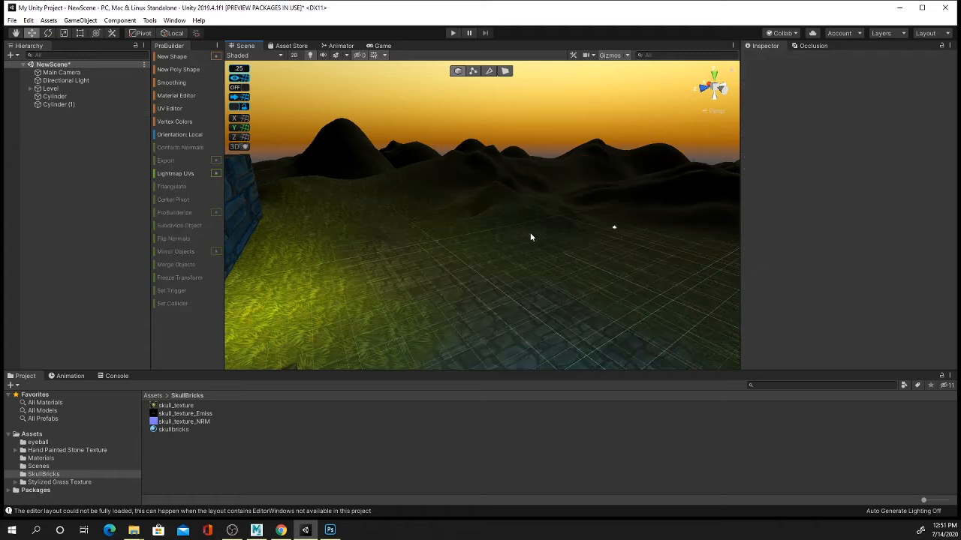
left_click(186, 428)
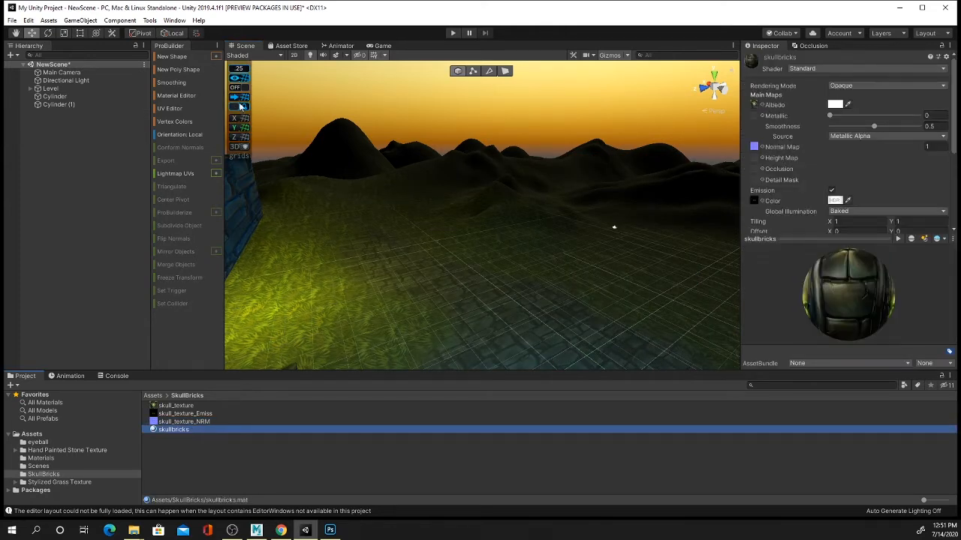
left_click_drag(831, 279, 885, 289)
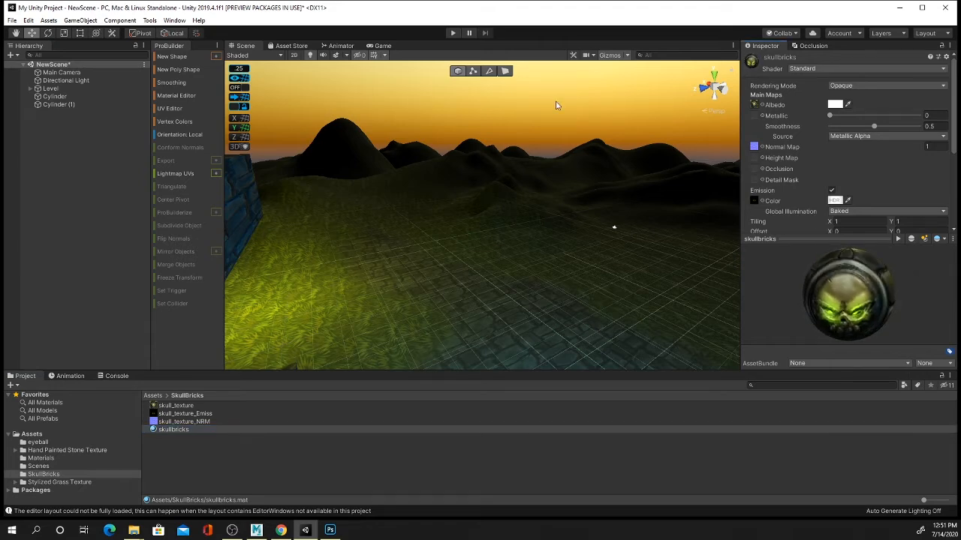
Step: Create a new ProBuilder cube in the scene and set the ProGrids snap value to 1
left_click(165, 57)
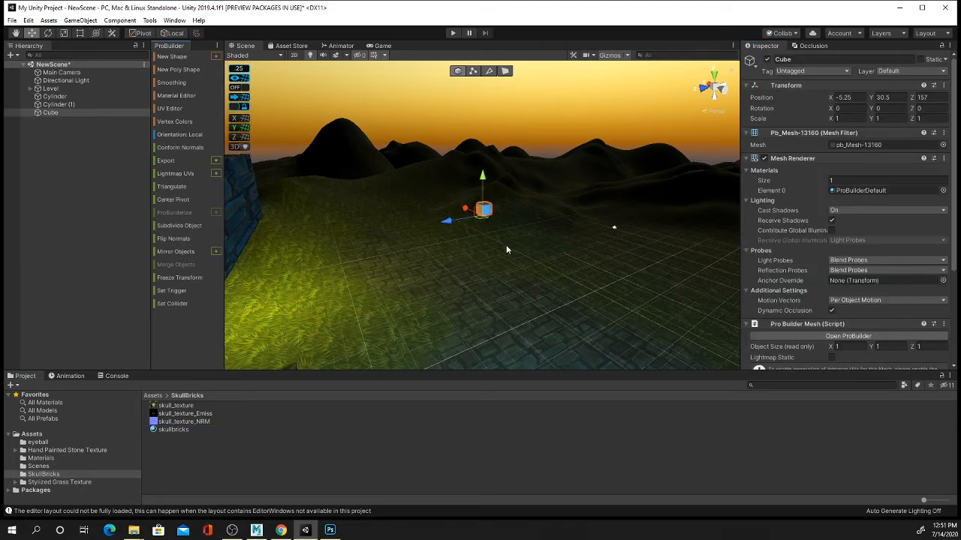
scroll(510, 246, "up", 2)
scroll(526, 251, "up", 3)
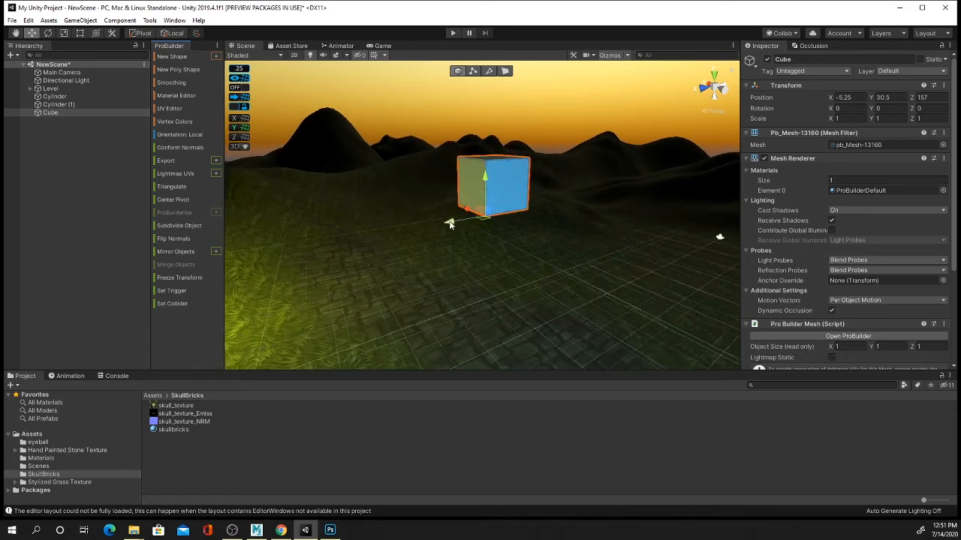
mouse_move(444, 223)
left_mouse_down()
mouse_move(409, 237)
mouse_move(432, 231)
left_mouse_up()
left_click(236, 72)
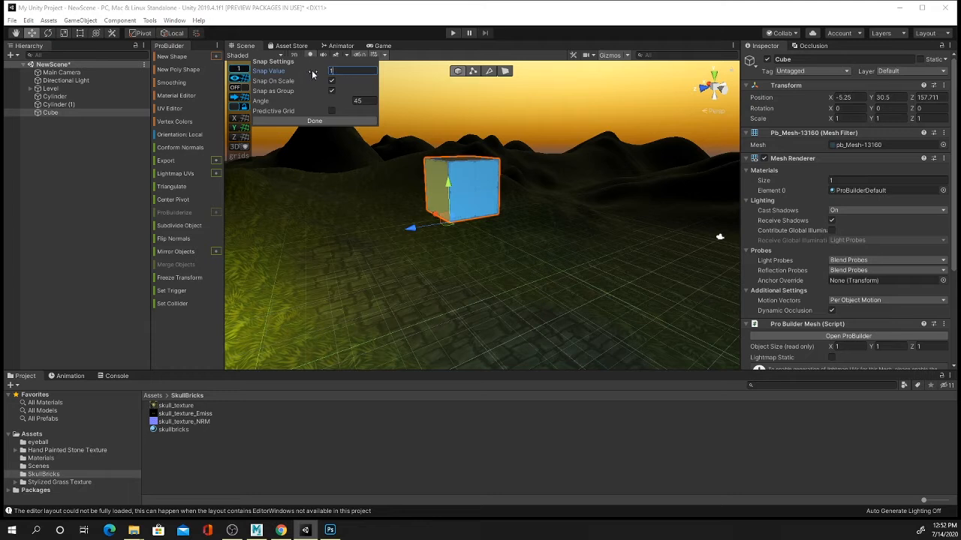
Step: Try extruding the cube's end face along its length and turn on grid snapping
left_click(504, 70)
left_click(504, 71)
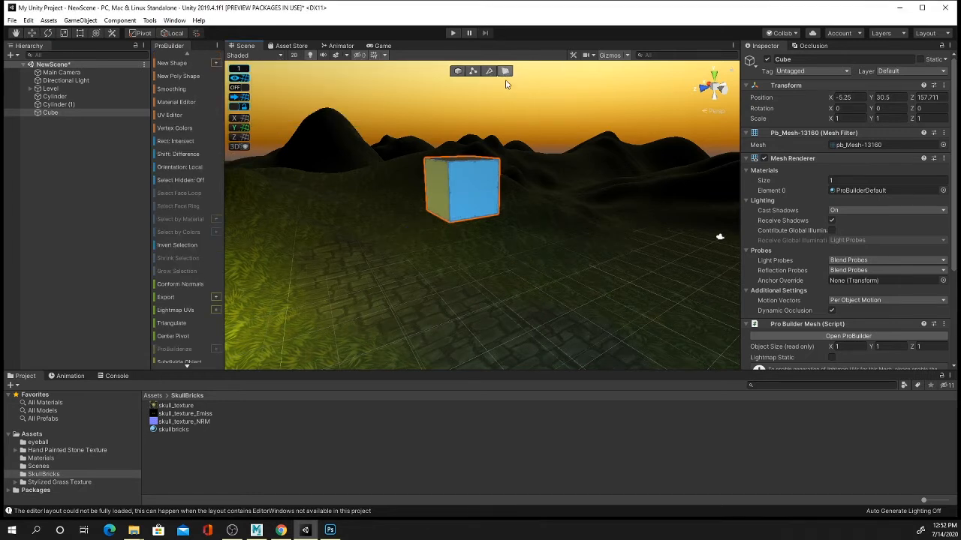
left_click(441, 188)
left_click_drag(397, 198, 349, 198, "shift")
left_click(289, 132)
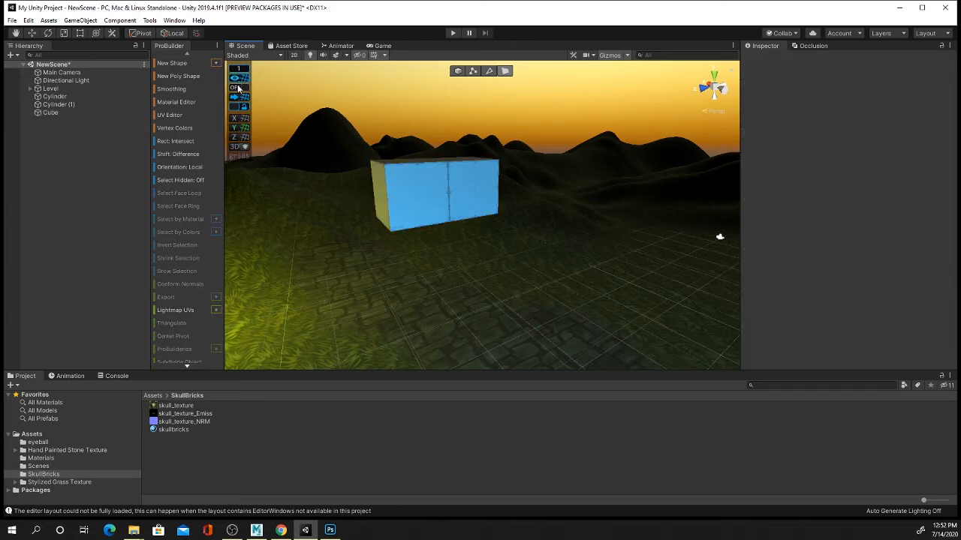
left_click(378, 197)
left_click_drag(338, 199, 418, 197, "shift")
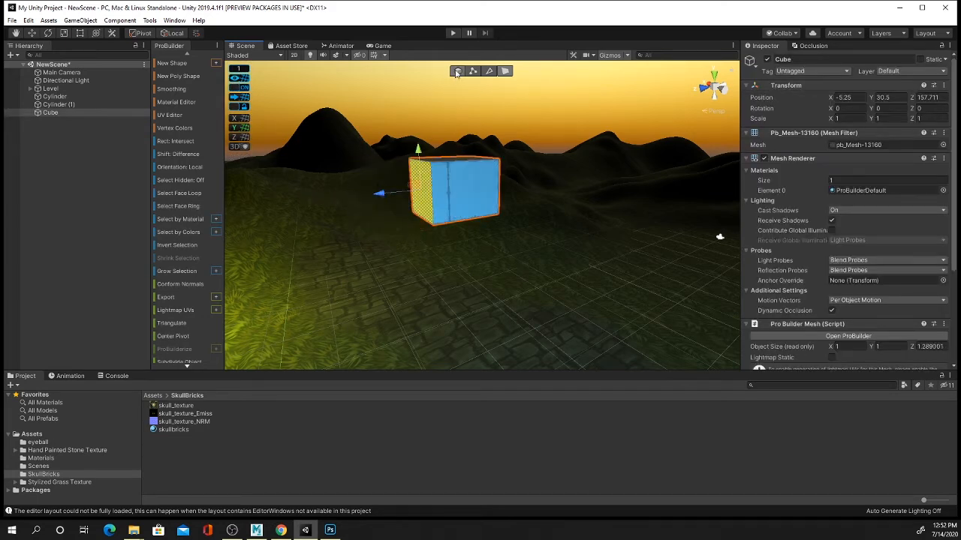
Step: Snap the cube to Z position 157 and extrude its end face in one-unit segments to a total length of 3
left_click(457, 71)
left_click_drag(416, 234, 443, 227)
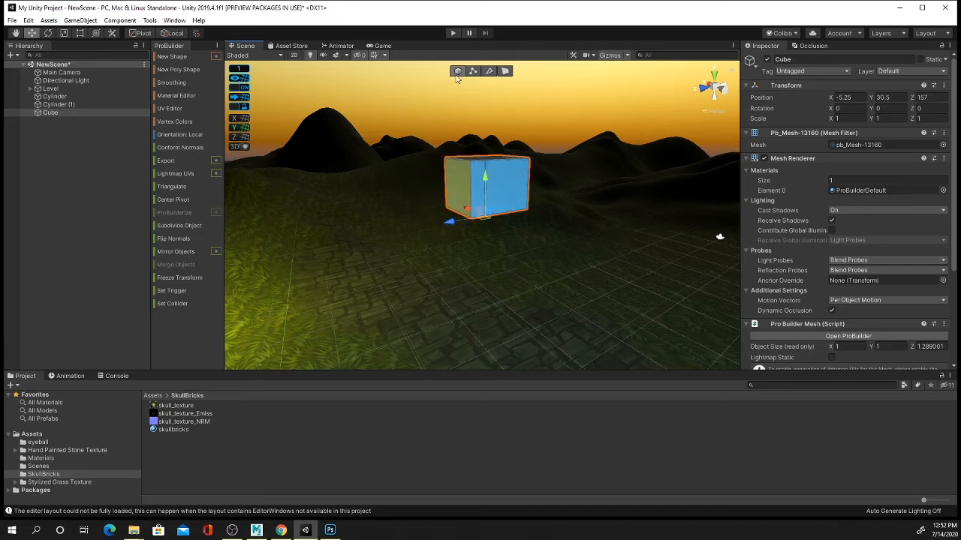
left_click(505, 71)
left_click(460, 207)
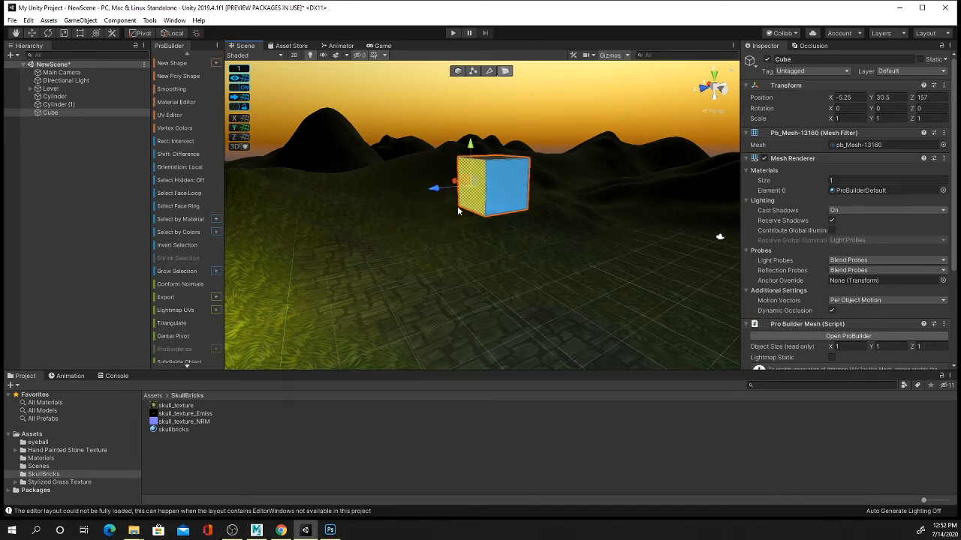
left_click_drag(427, 193, 317, 199, "shift")
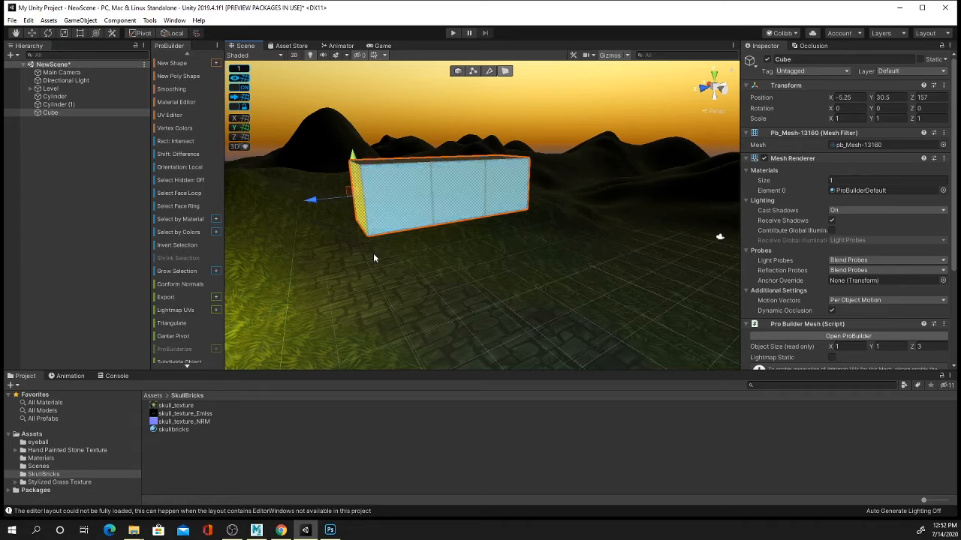
Step: Apply the skullbricks material to the block's end face and then to the whole block
left_click_drag(165, 428, 420, 199)
left_click(458, 71)
left_click(276, 355)
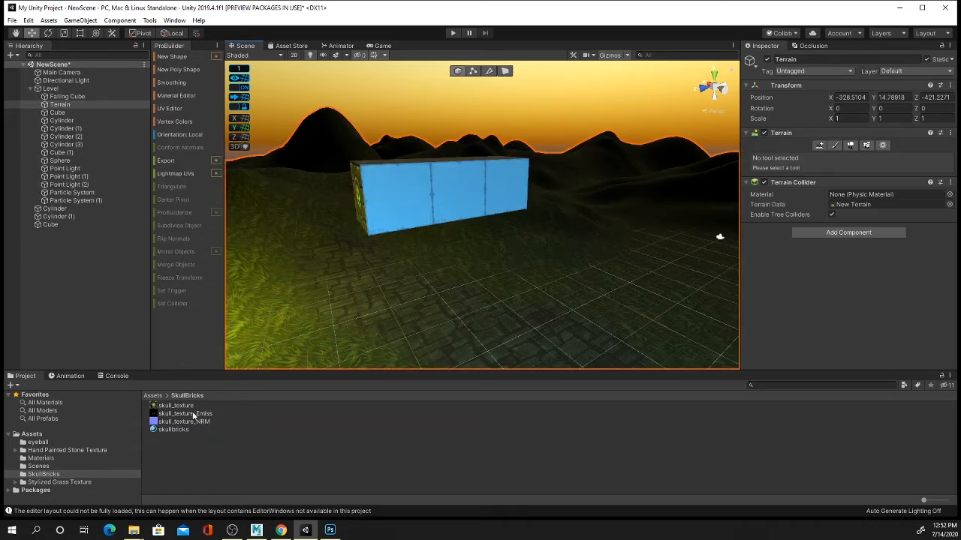
left_click_drag(161, 429, 394, 231)
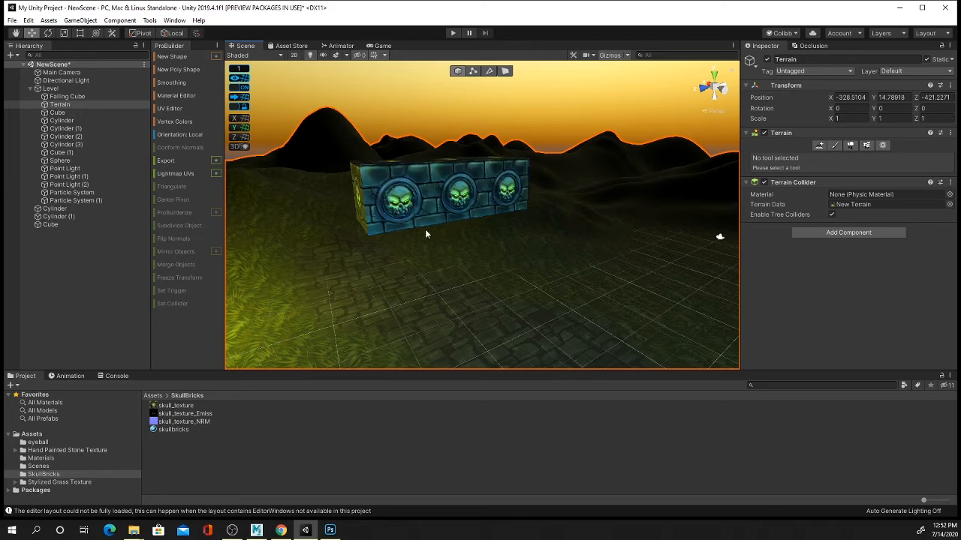
Step: Extrude the block's end face by one more segment to a total length of about 4 units
left_click(505, 71)
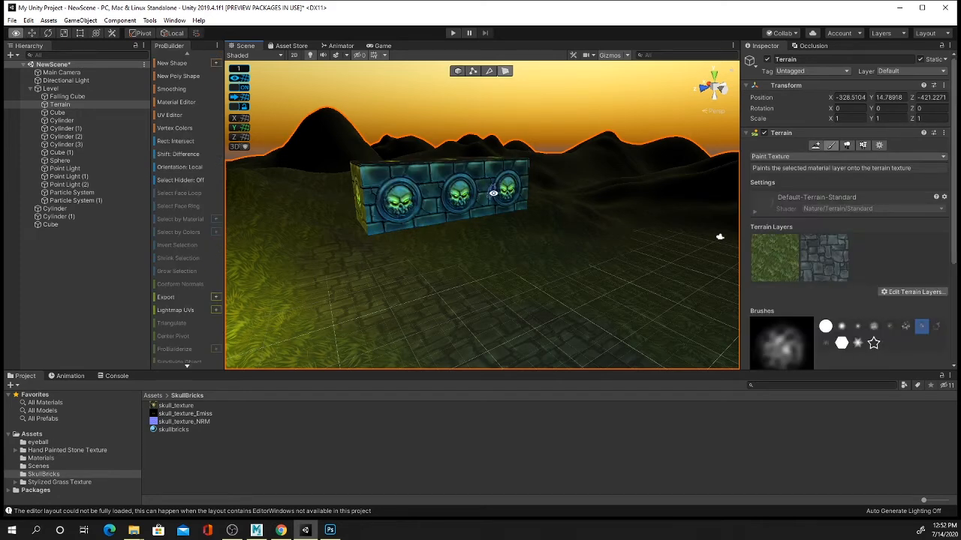
left_click_drag(492, 191, 421, 210, "alt")
left_click(367, 233)
left_click_drag(368, 232, 285, 296, "alt")
Step: Extrude the end segment's top face upward into a column, giving an L shape 4.5 units high
left_click(344, 212)
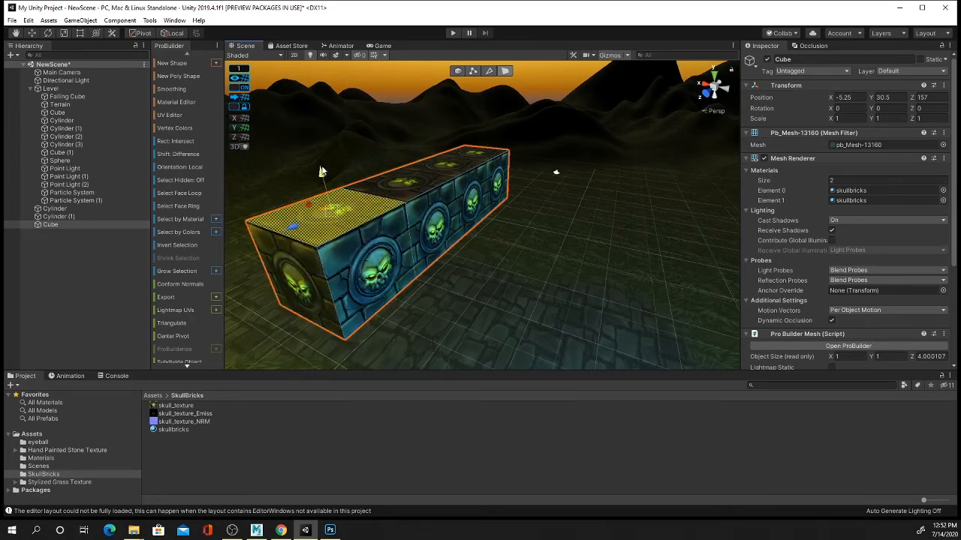
left_click_drag(320, 172, 303, 89, "shift")
scroll(428, 150, "down", 5)
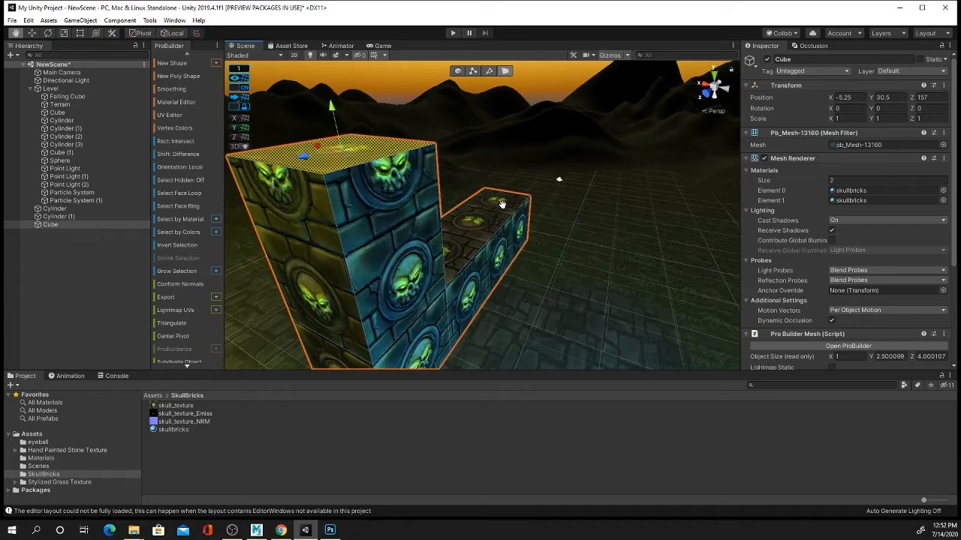
left_click_drag(428, 149, 593, 245, "alt")
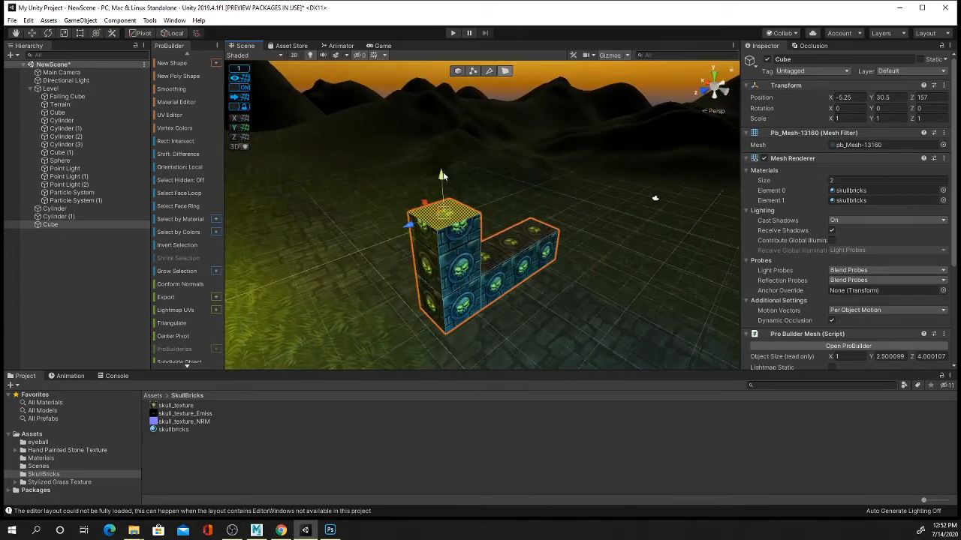
left_click_drag(442, 178, 496, 180)
Step: Return to object selection and move the L-shaped block to Y position 30
left_click(511, 252)
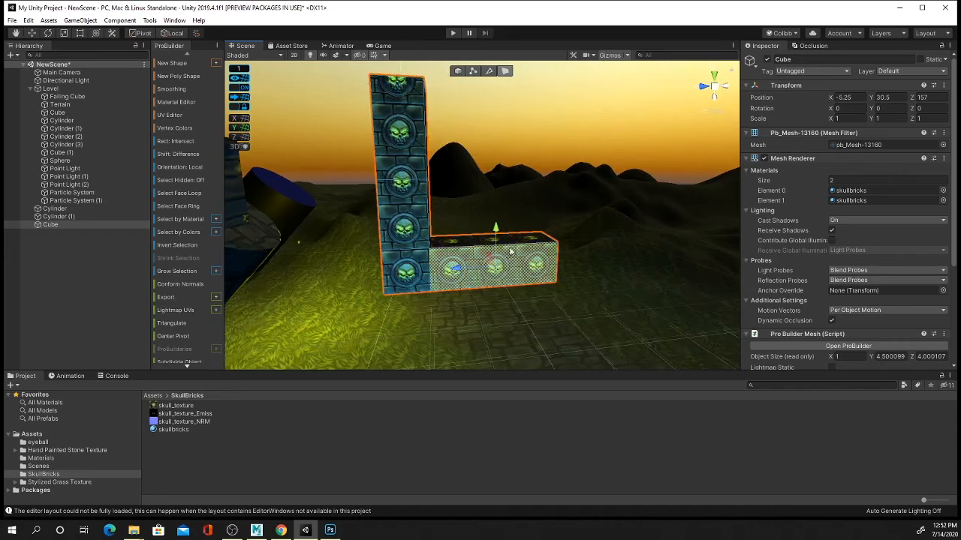
left_click(458, 71)
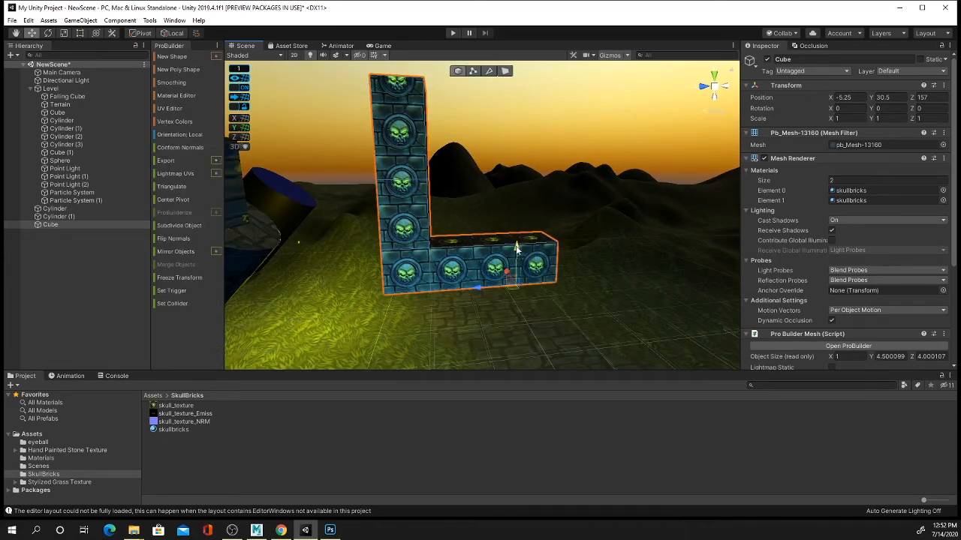
left_click_drag(512, 303, 409, 143, "alt")
Step: Adjust the column's top face so the L-shaped block is 5 units high
left_click(505, 71)
left_click(417, 134)
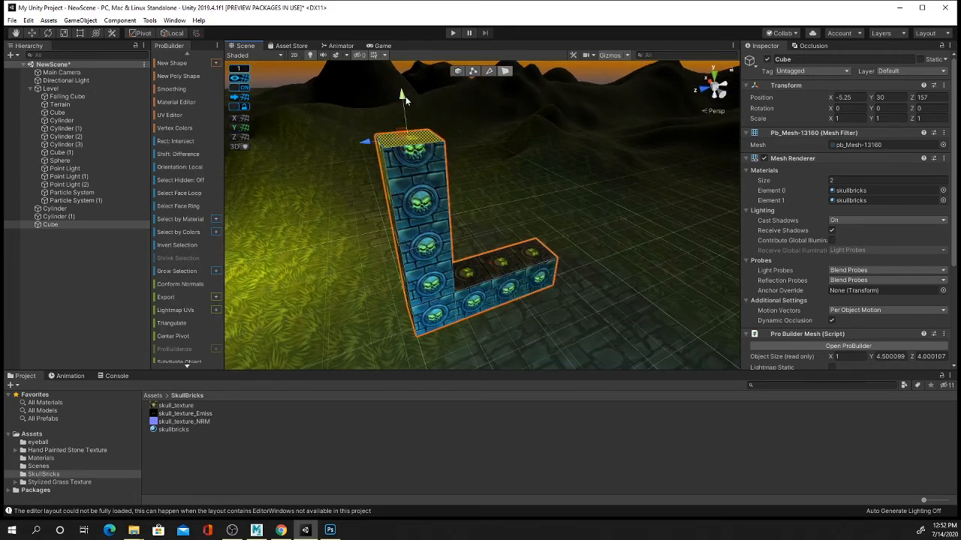
left_click_drag(404, 96, 419, 210)
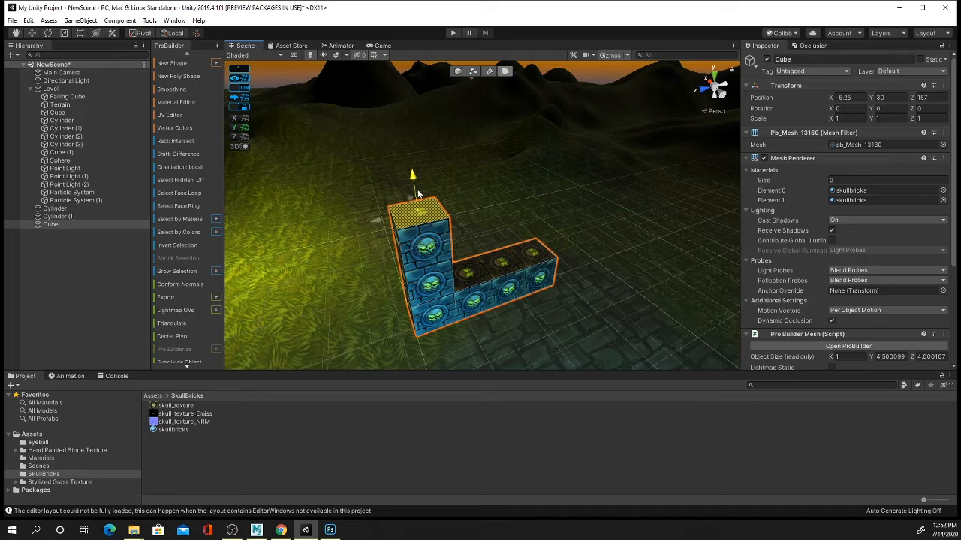
left_click_drag(418, 204, 395, 66)
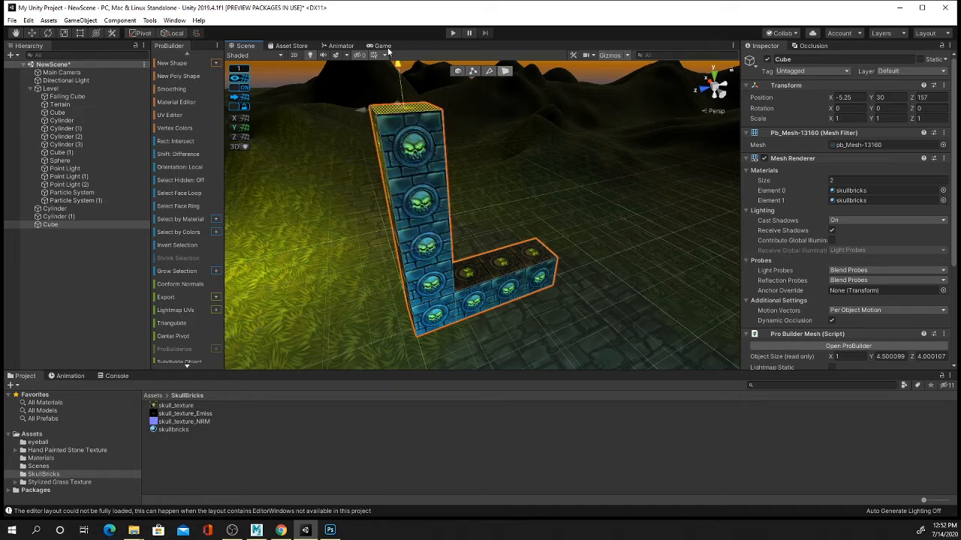
Step: Extrude the upper inner side face of the column one unit out over the base
left_click_drag(423, 121, 323, 131, "alt")
left_click(401, 142)
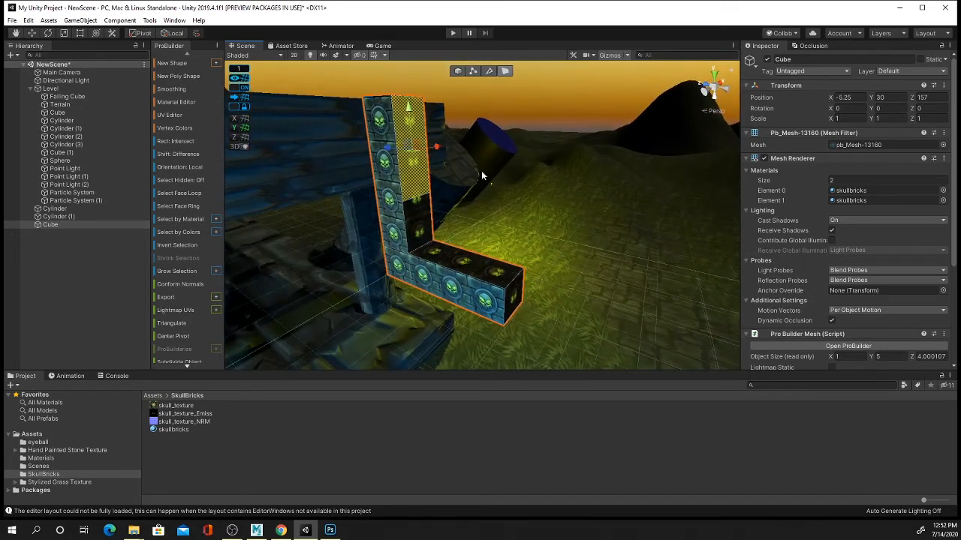
mouse_move(402, 143)
left_mouse_down("alt")
mouse_move(426, 154)
mouse_move(461, 150)
mouse_move(501, 222)
mouse_move(481, 287)
mouse_move(542, 300)
left_mouse_up("alt")
Step: Extend the far end of the base to a length of 5 units and extrude its last segment up into a second column
left_click(496, 292)
left_click(535, 252)
left_click_drag(534, 252, 517, 145, "shift")
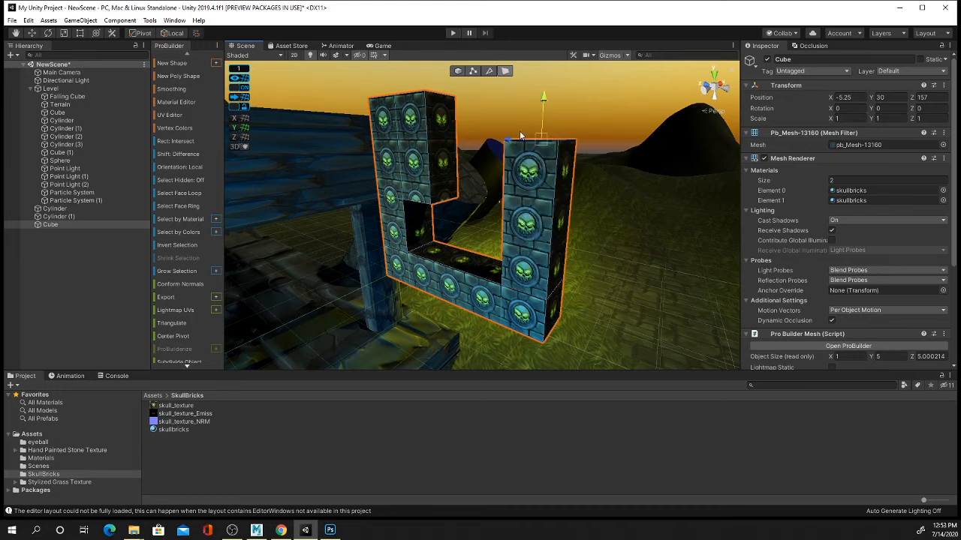
left_click_drag(545, 100, 542, 75, "shift")
Step: Extrude an arm sideways from the second column's top to a total length of 9 units and raise its end segment one unit
left_click(560, 113)
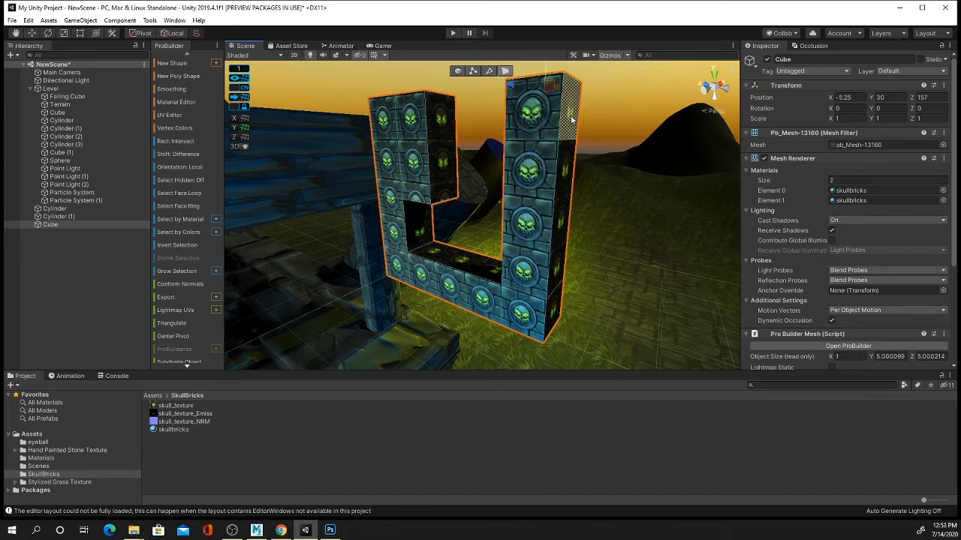
left_click_drag(540, 114, 682, 127, "shift")
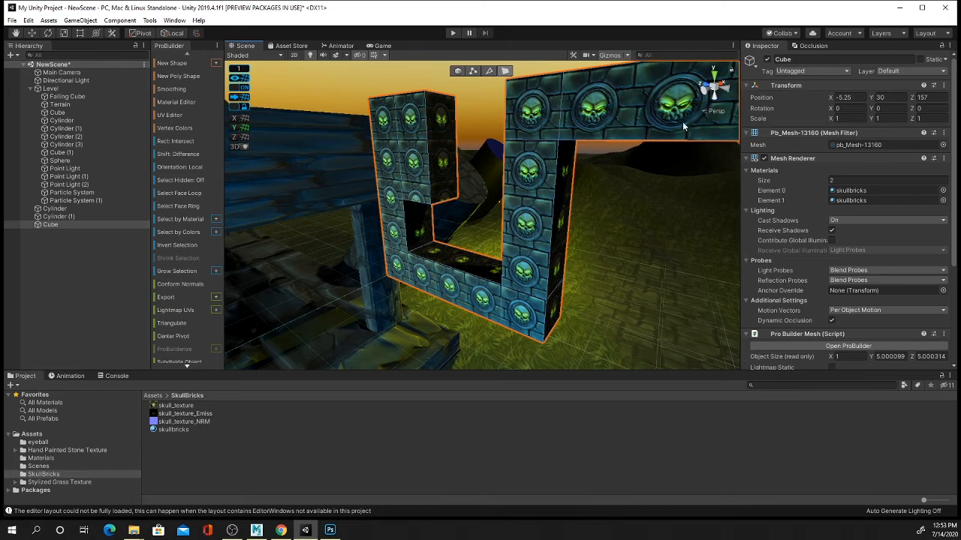
left_click_drag(660, 189, 582, 176, "alt")
left_click(578, 184)
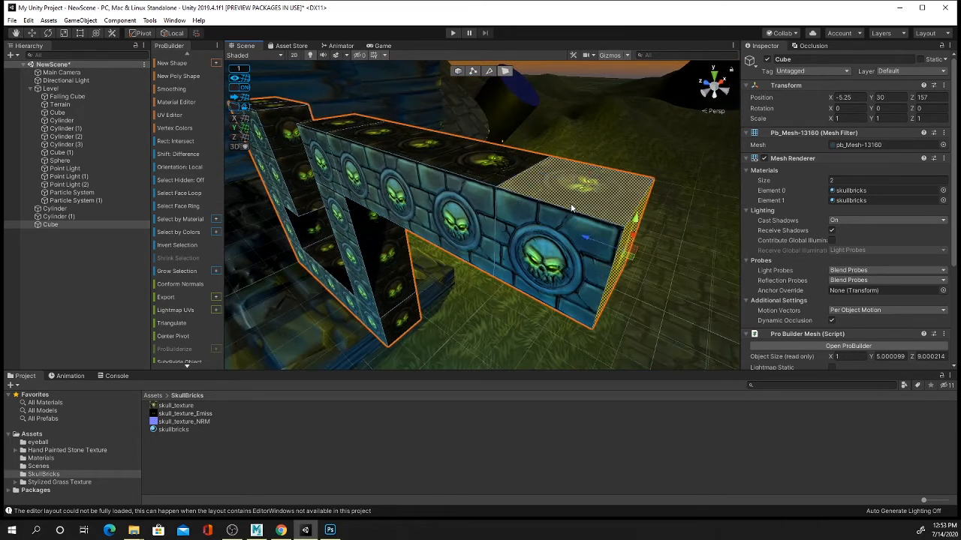
left_click_drag(587, 141, 451, 184, "shift")
Step: Extrude the underside of the first column's overhanging part down to the base
left_click(385, 203)
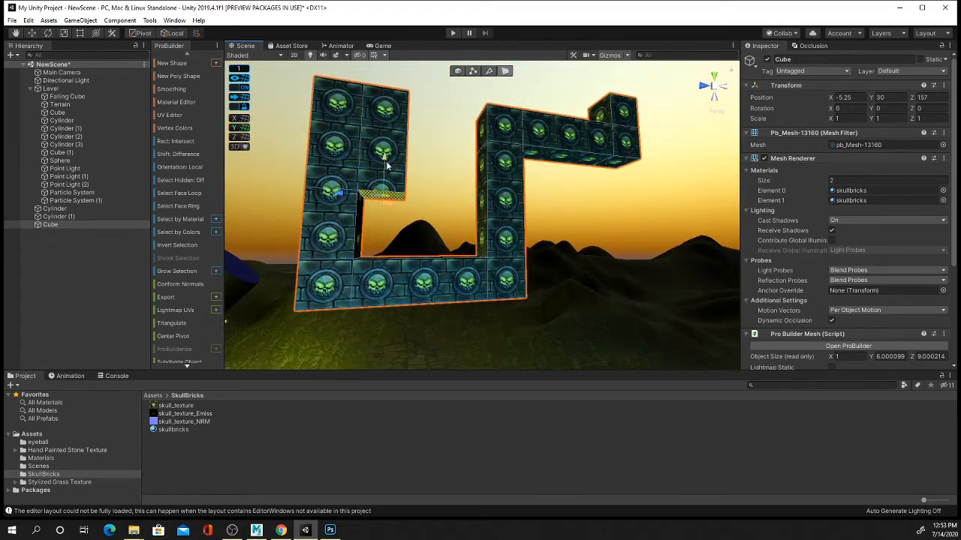
left_click_drag(386, 163, 381, 218, "shift")
left_click_drag(514, 217, 469, 281, "alt")
Step: Extrude the outer face of the arm's raised end block outward to a total length of 11 units
left_click(637, 262)
left_click(453, 118)
scroll(598, 256, "up", 5)
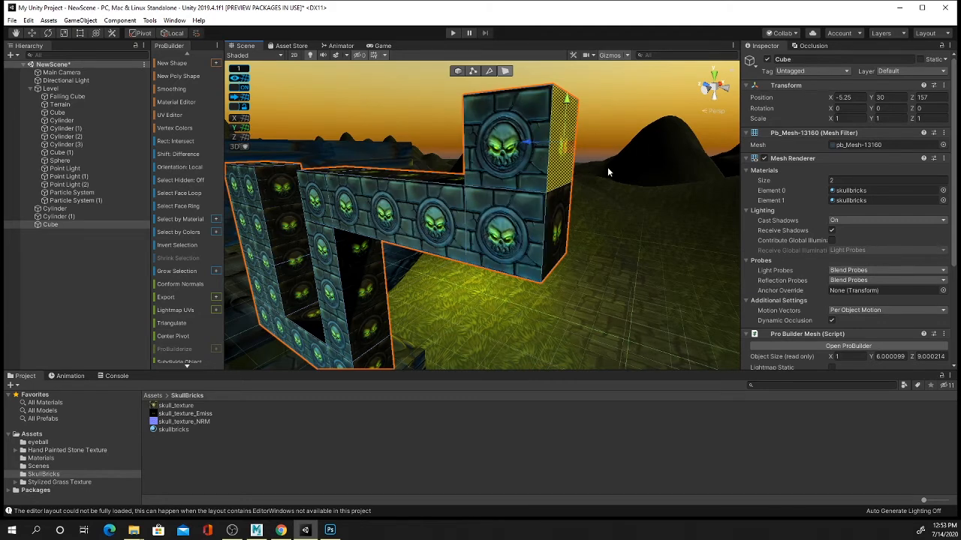
left_click_drag(547, 146, 529, 225, "shift")
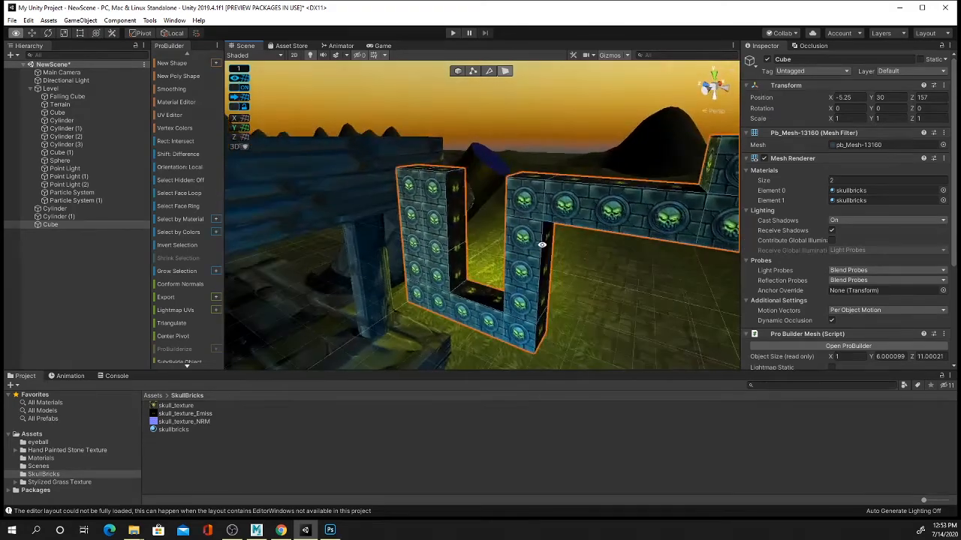
Step: Extrude the second column's top face upward to a total height of 8 units
left_click(529, 178)
left_click_drag(529, 176, 564, 187, "shift")
scroll(535, 162, "up", 4)
scroll(536, 161, "up", 3)
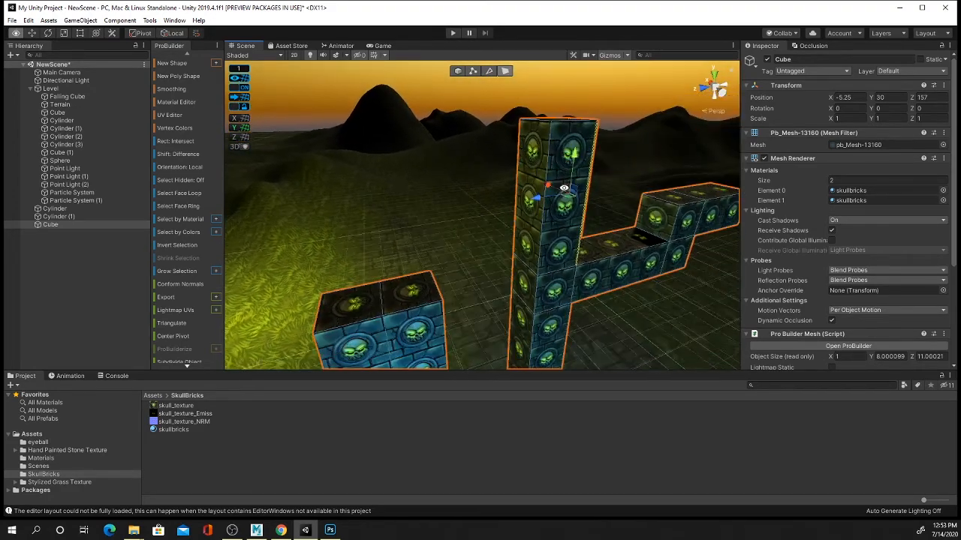
Step: Examine how the skull brick texture tiles across the extruded walls from several angles and distances
left_click(526, 154)
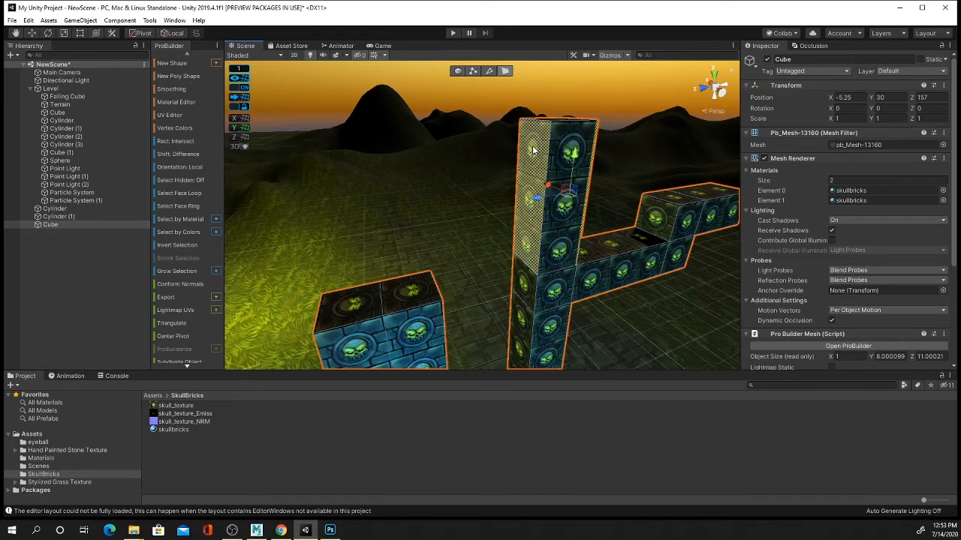
left_click_drag(533, 150, 476, 231, "alt")
left_click_drag(533, 167, 569, 142, "alt")
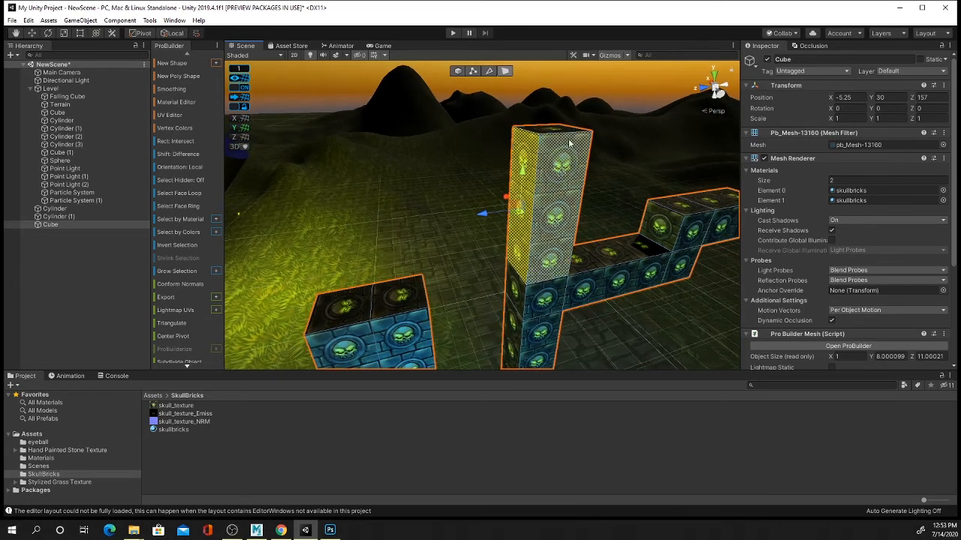
left_click_drag(611, 168, 586, 210, "alt")
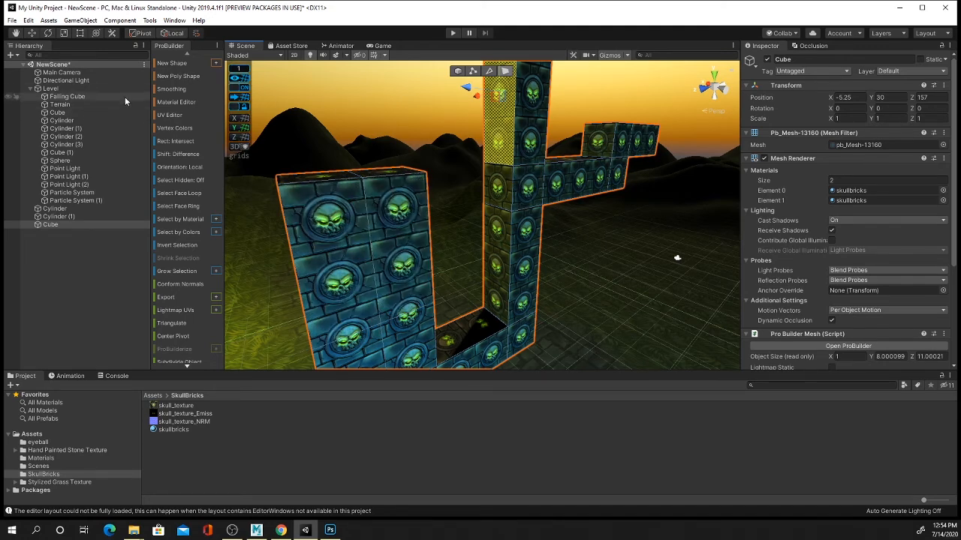
scroll(454, 253, "down", 5)
scroll(454, 256, "up", 4)
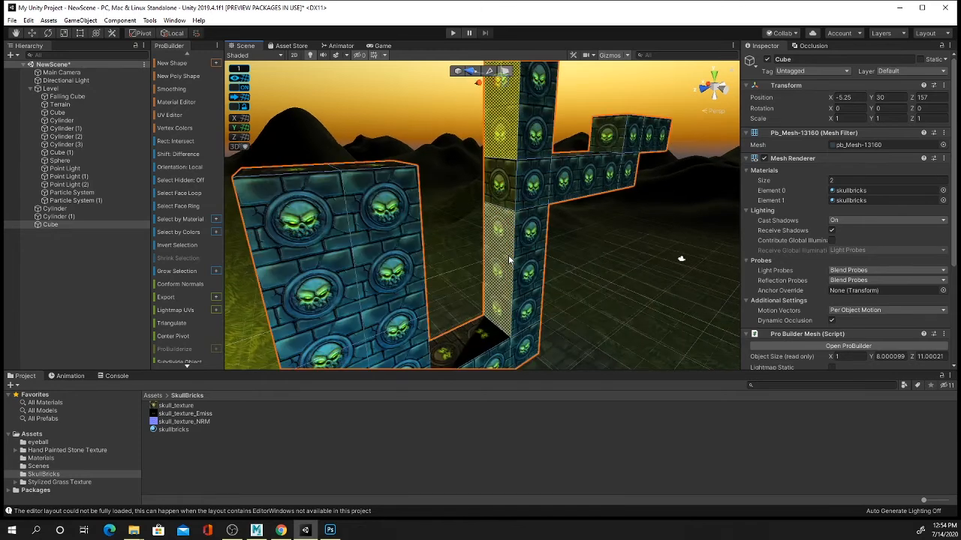
scroll(454, 255, "down", 3)
Step: Add a point light to the scene
left_click(120, 20)
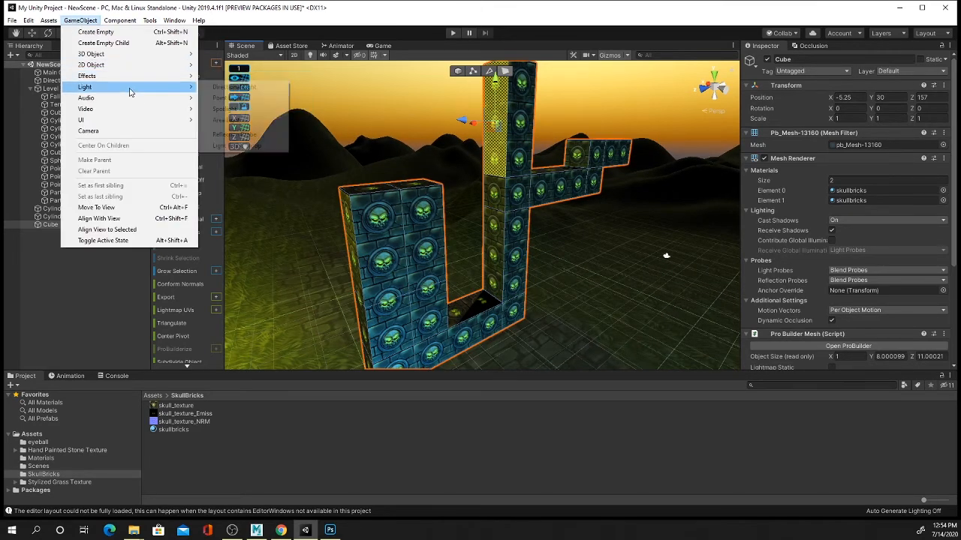
mouse_move(131, 87)
left_click(245, 100)
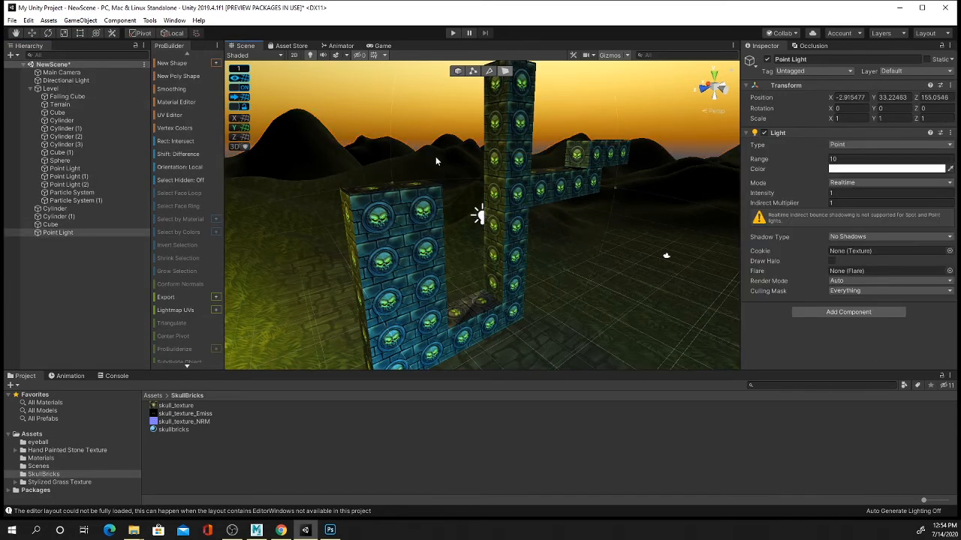
Step: In object mode, select the new point light and move it beside the second column, to X -6 and Z 156
left_click(478, 216)
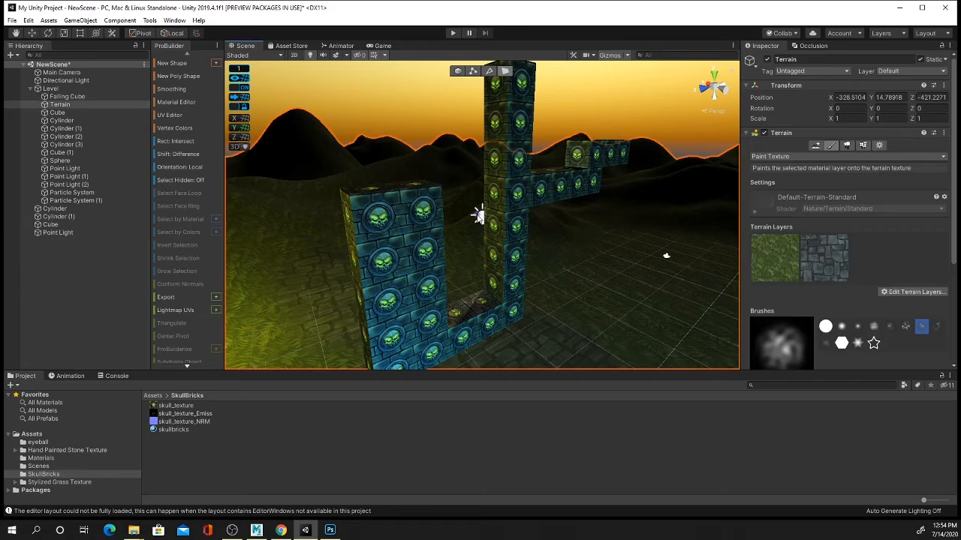
left_click_drag(521, 196, 533, 199, "alt")
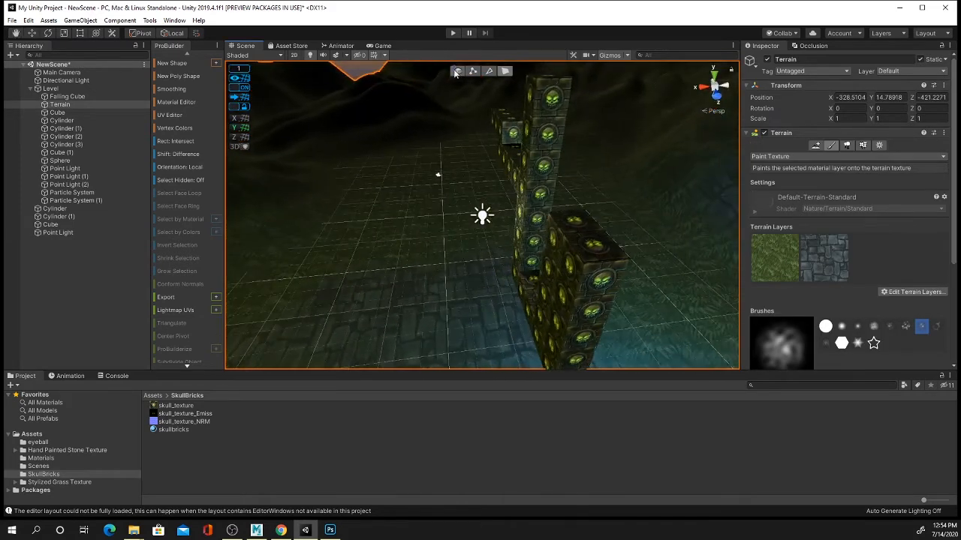
key("w")
left_click(480, 216)
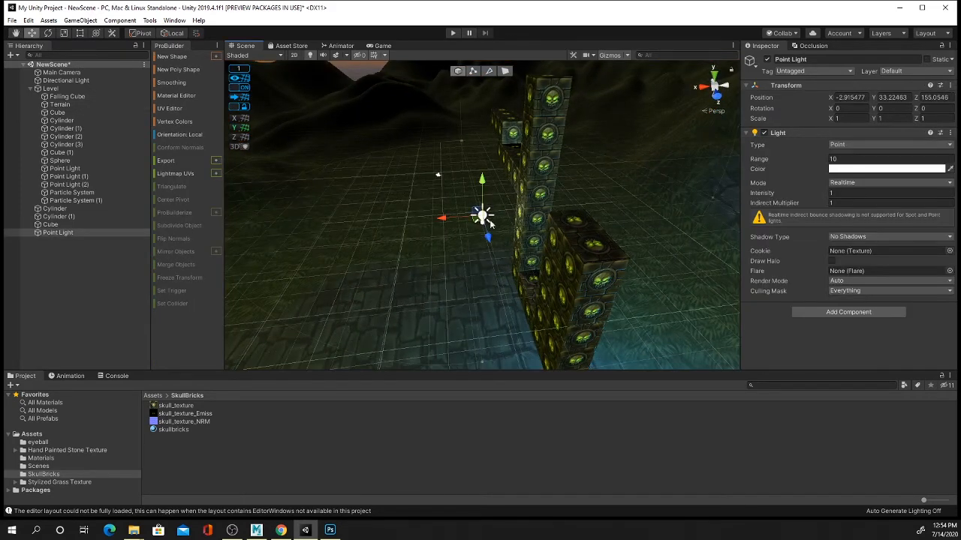
left_click_drag(443, 219, 461, 264)
Step: Turn off ProGrids snapping and change the point light's color to a bright yellow-green
left_click(243, 87)
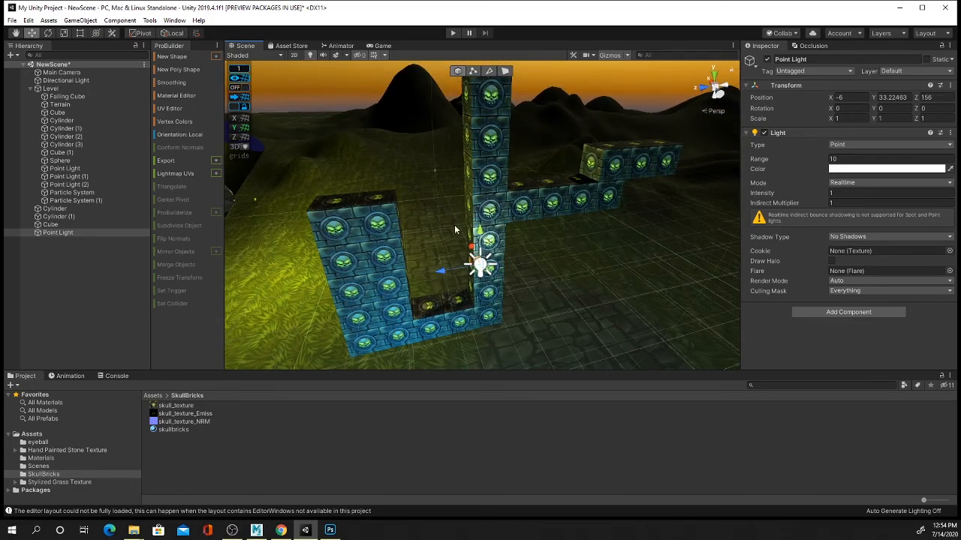
left_click_drag(450, 225, 480, 218, "alt")
left_click(886, 168)
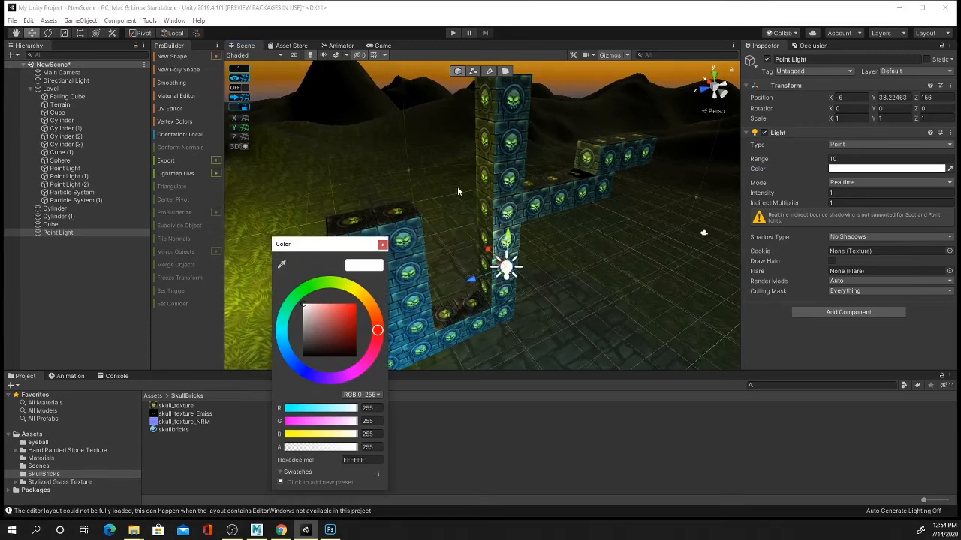
left_click(331, 286)
left_click(383, 244)
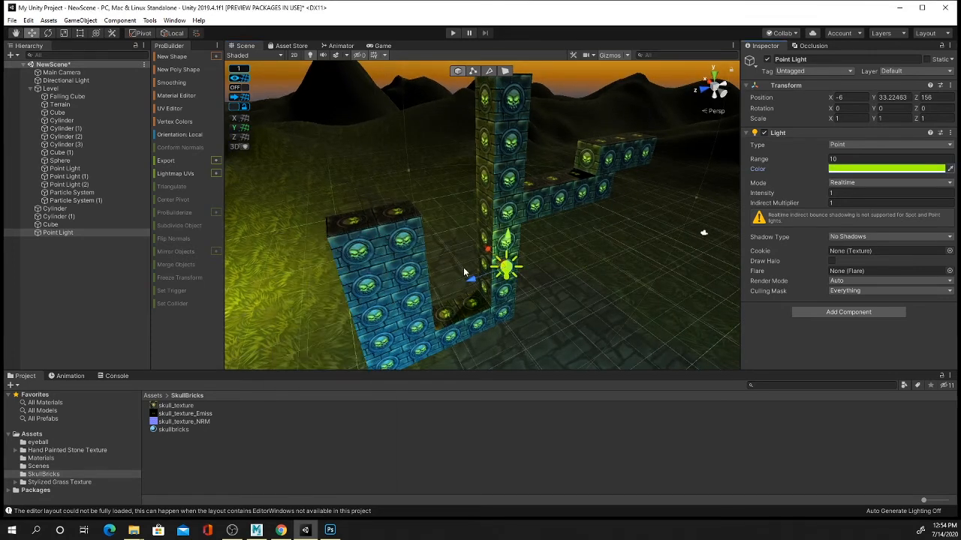
left_click_drag(383, 244, 638, 285, "alt")
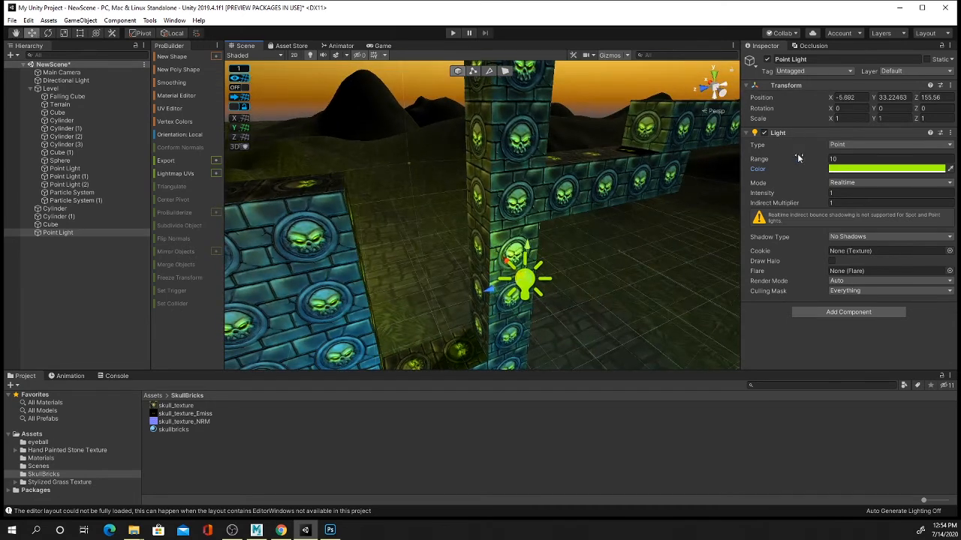
Step: Set the point light's range to 0.88 and its intensity to 6.93, nudging it closer to the column's face
left_click_drag(818, 159, 665, 155)
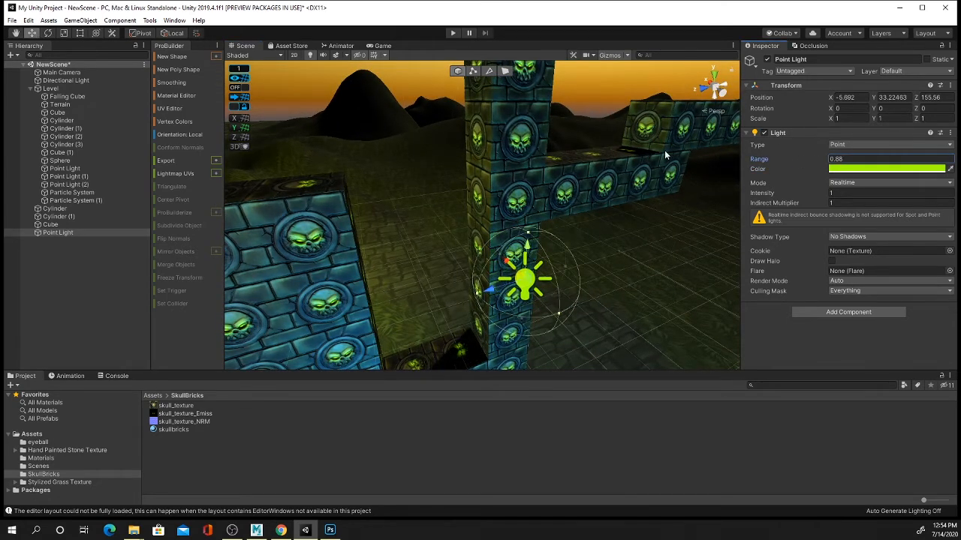
left_click_drag(506, 260, 498, 251)
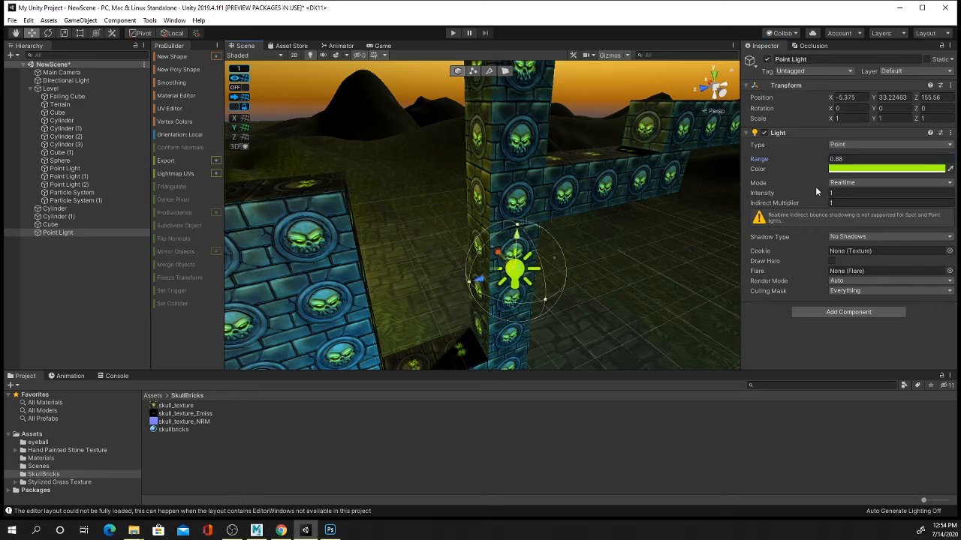
left_click_drag(813, 196, 849, 190)
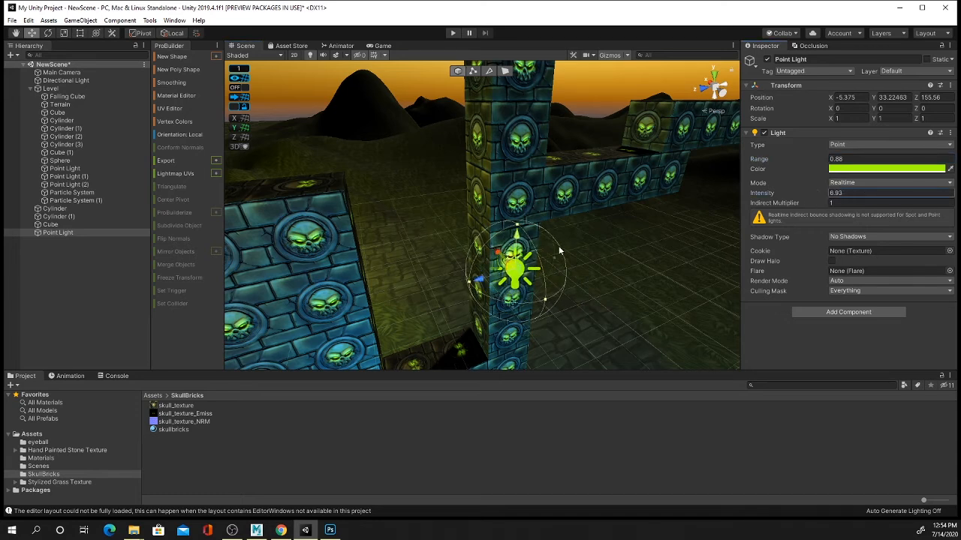
Step: Move the point light up along the second column to about X -5.62, Y 35.3, near the side arm
left_click_drag(516, 248, 574, 233)
left_click_drag(490, 230, 616, 217)
right_click_drag(486, 286, 546, 307, "alt")
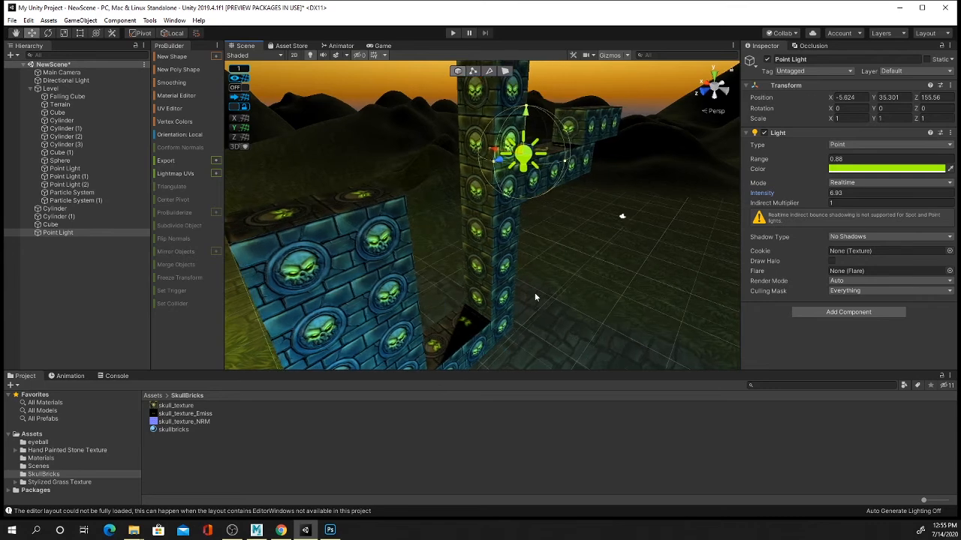